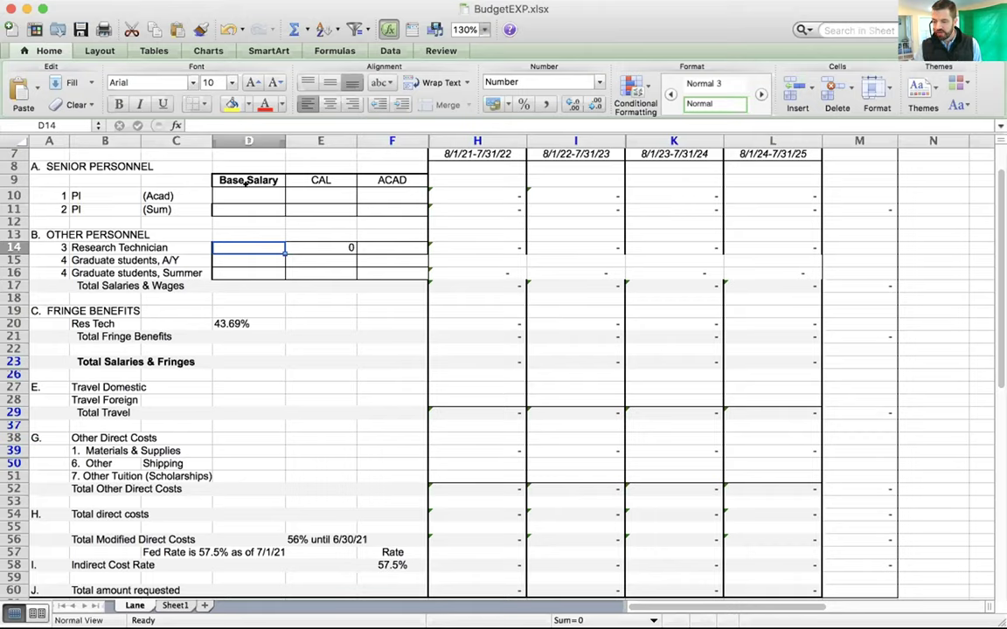
Step: Enter 90,00 as the PI's academic-year base salary in D10
{"action": "key", "text": "Up"}
{"action": "key", "text": "Up"}
{"action": "key", "text": "Up"}
{"action": "key", "text": "Up"}
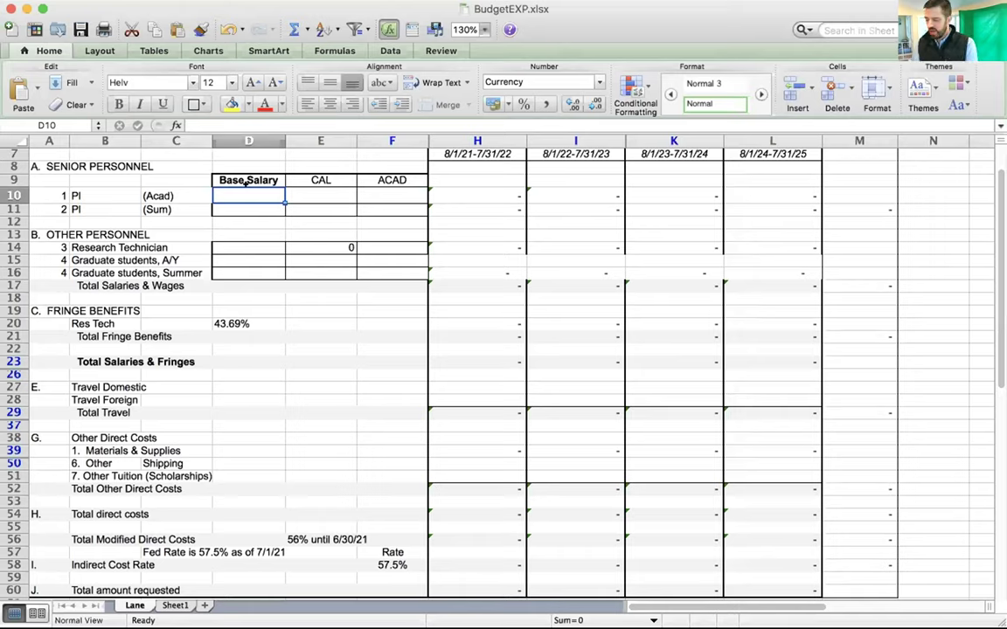
{"action": "type", "text": "90"}
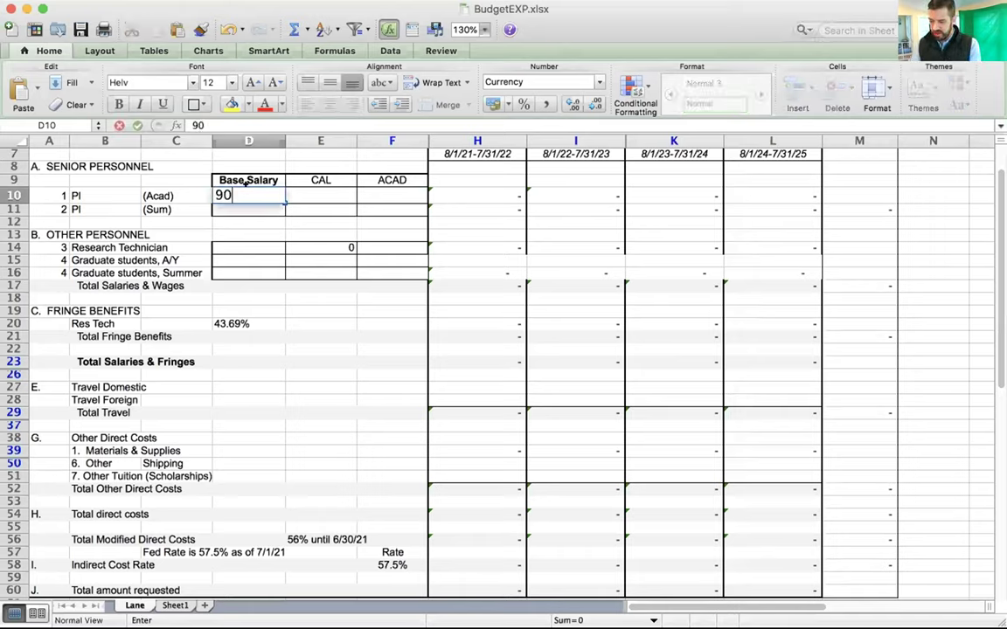
{"action": "type", "text": ",00"}
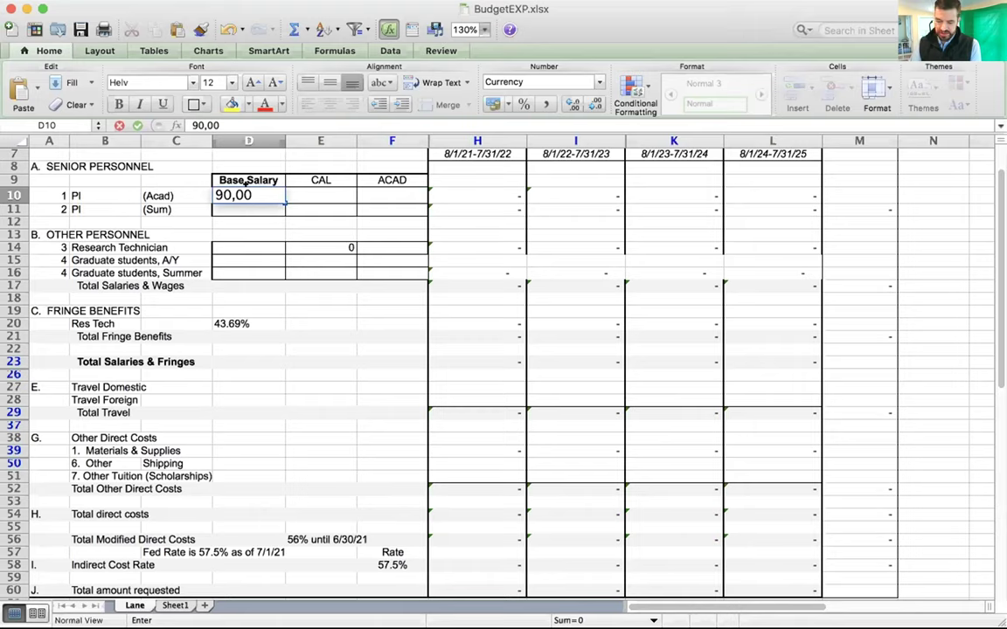
{"action": "left_click", "coordinate": [310, 208]}
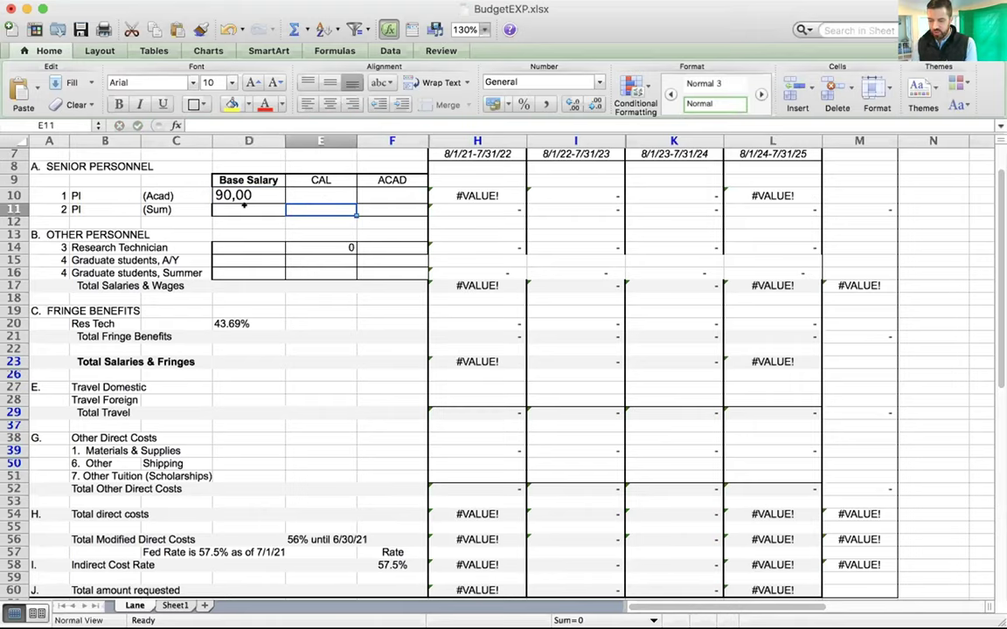
Step: Enter 30000 as the PI's summer base salary in D11 and inspect its Year 1 formula
{"action": "key", "text": "Left"}
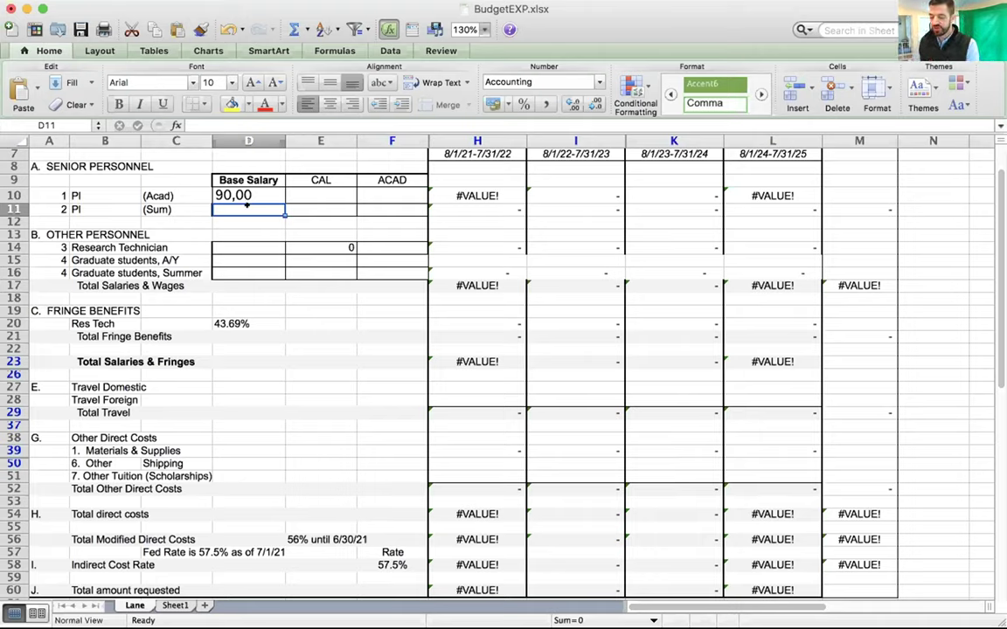
{"action": "type", "text": "30000"}
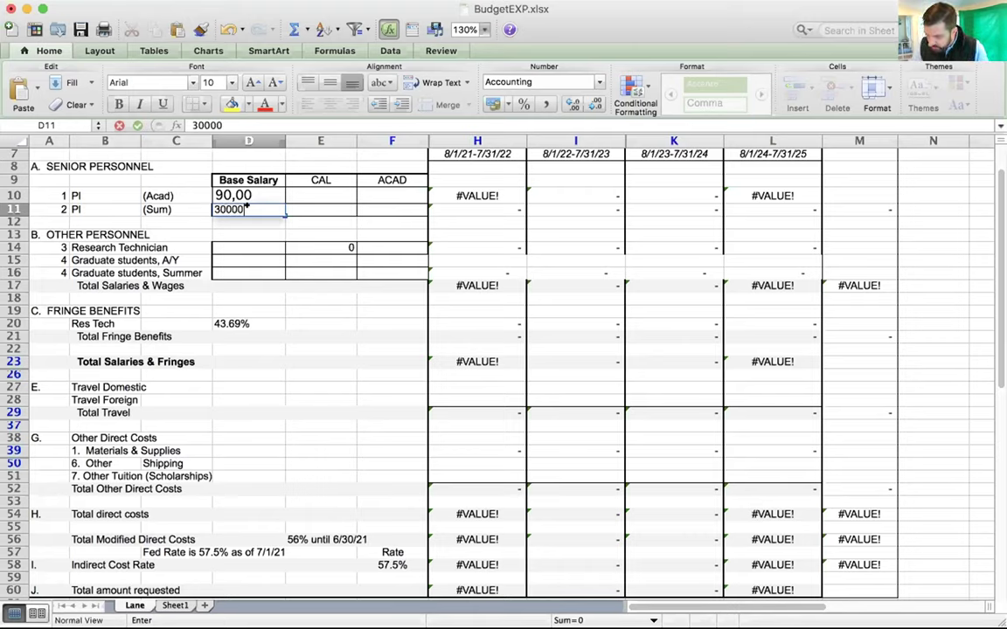
{"action": "key", "text": "Return"}
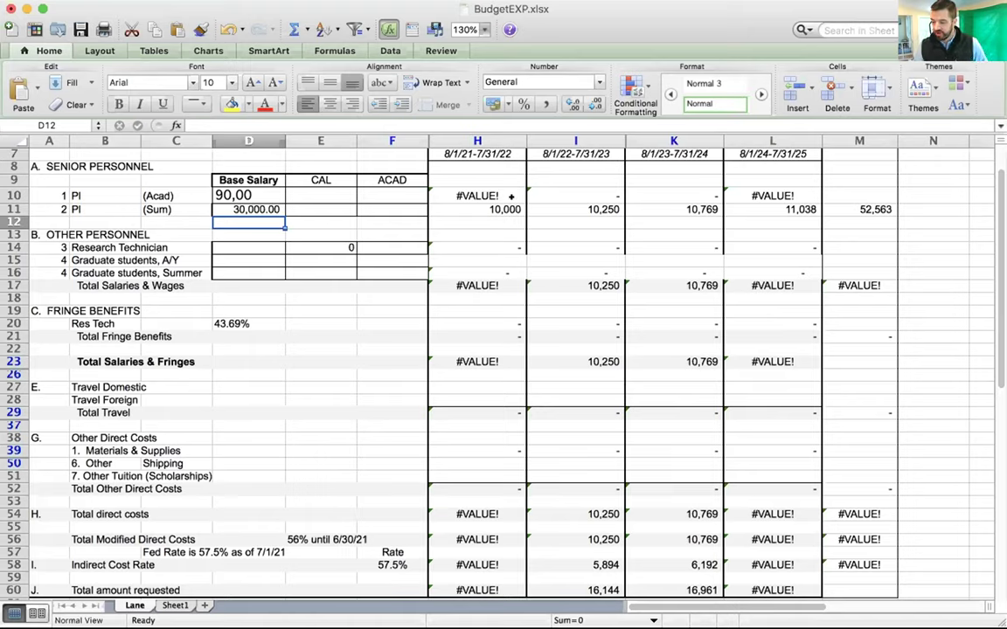
{"action": "left_click", "coordinate": [474, 208]}
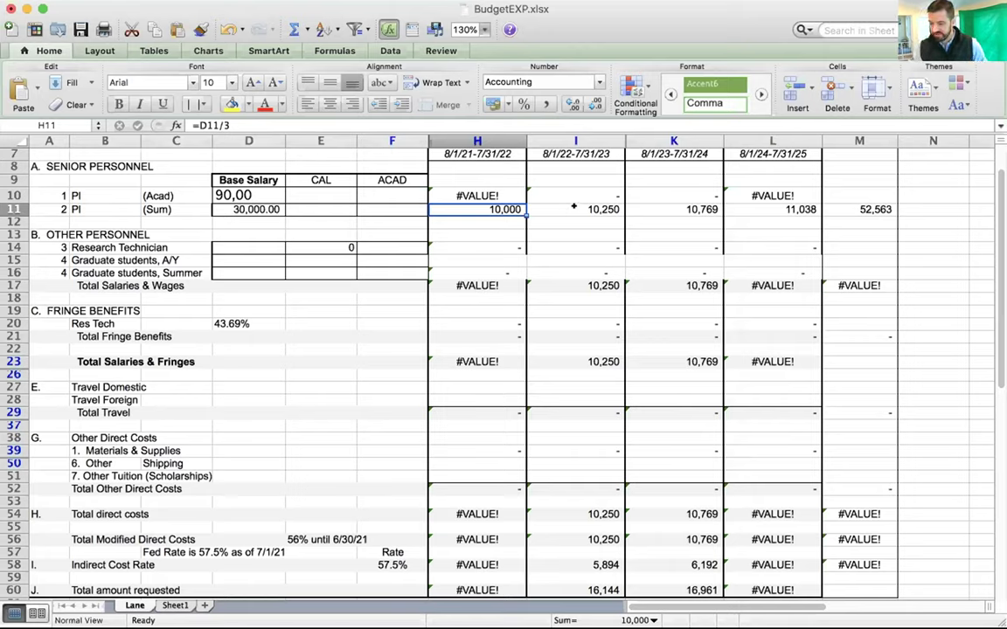
Step: Enter 4500 as the Research Technician's base salary in D14
{"action": "left_click", "coordinate": [248, 244]}
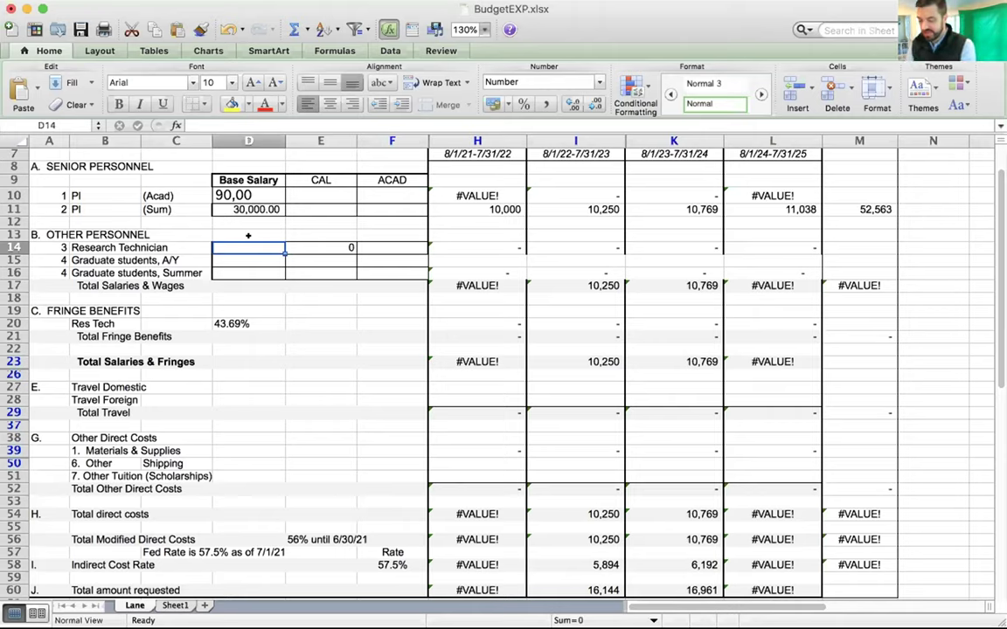
{"action": "type", "text": "4500"}
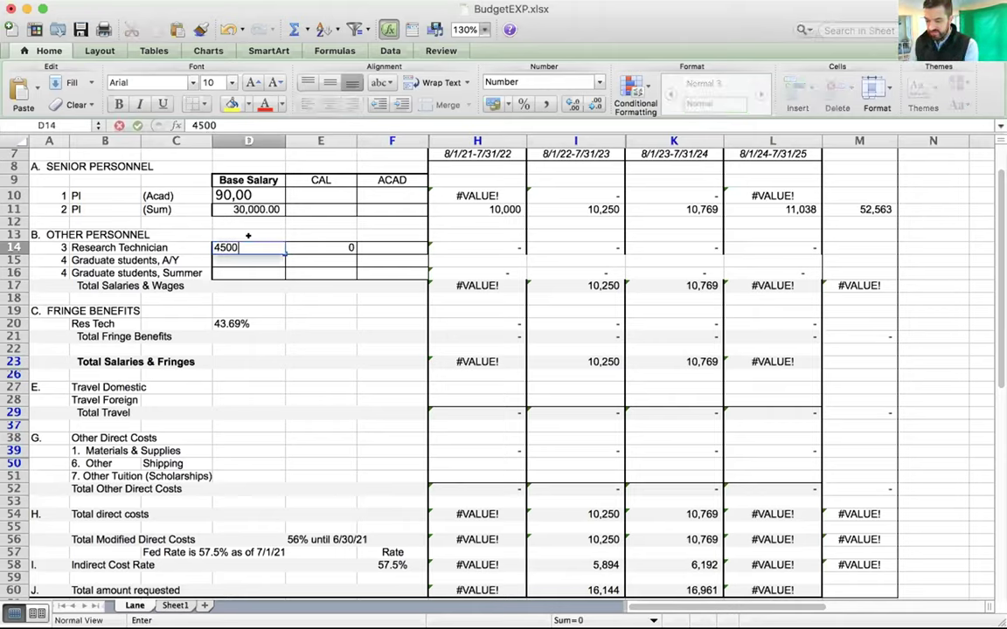
{"action": "key", "text": "Tab"}
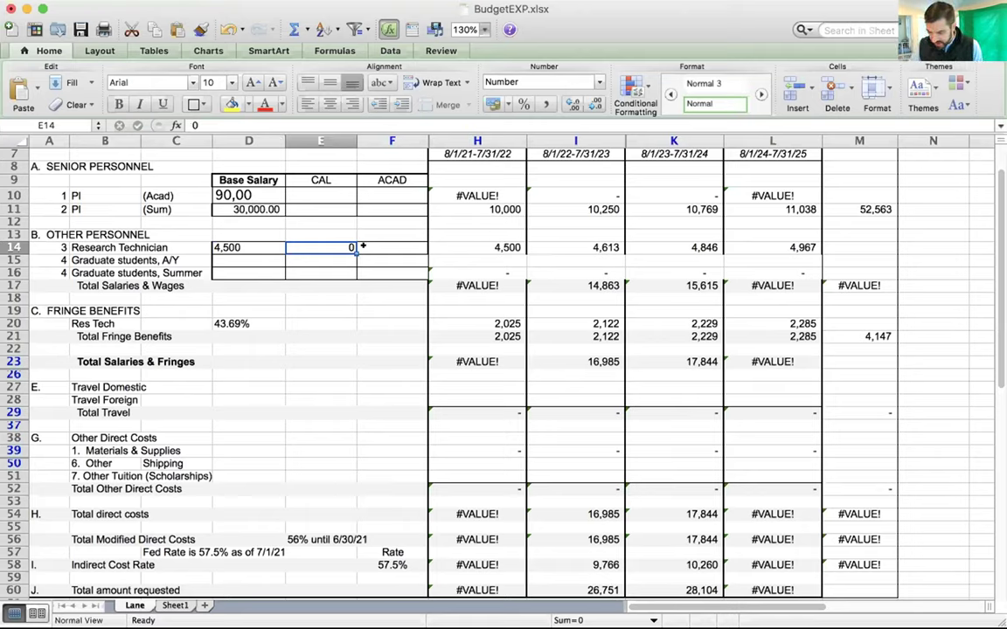
Step: Enter 12 in the Research Technician's CAL cell and overwrite it with 45000
{"action": "scroll", "coordinate": [293, 214], "scroll_direction": "up", "scroll_amount": 1}
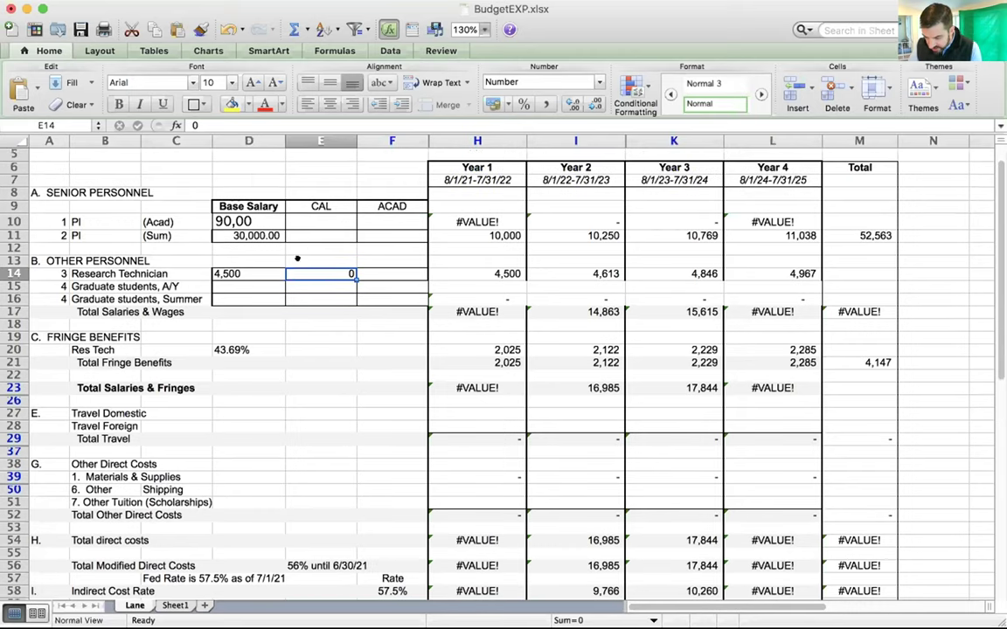
{"action": "type", "text": "12"}
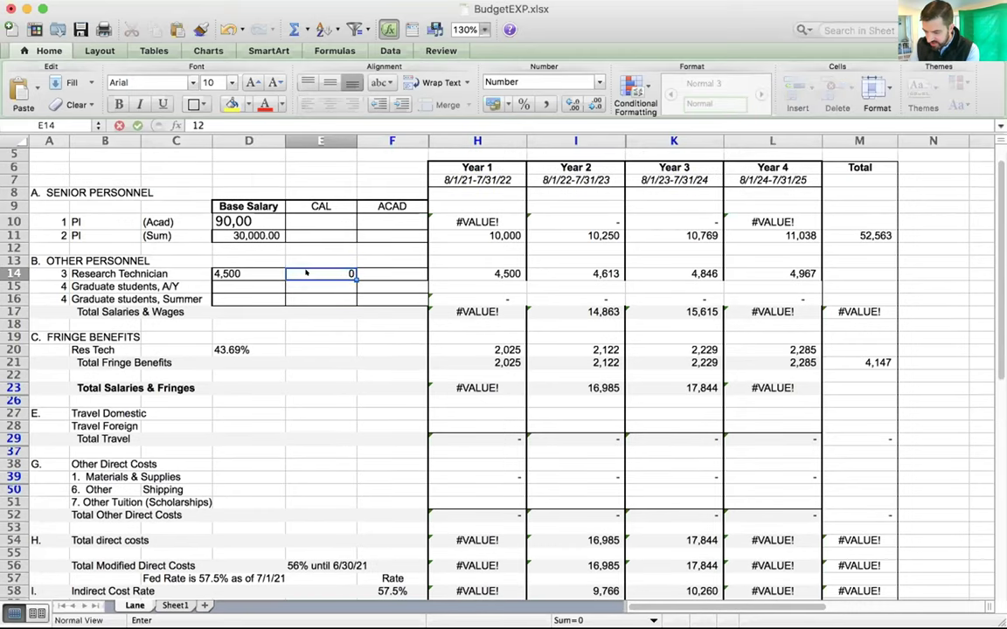
{"action": "key", "text": "Return"}
{"action": "left_click", "coordinate": [320, 271]}
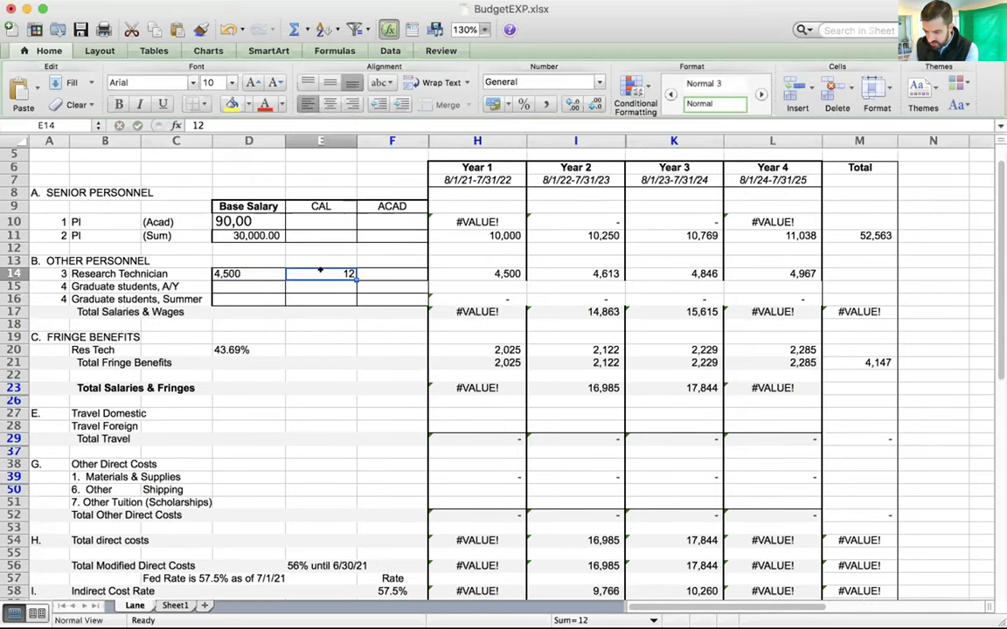
{"action": "type", "text": "45000"}
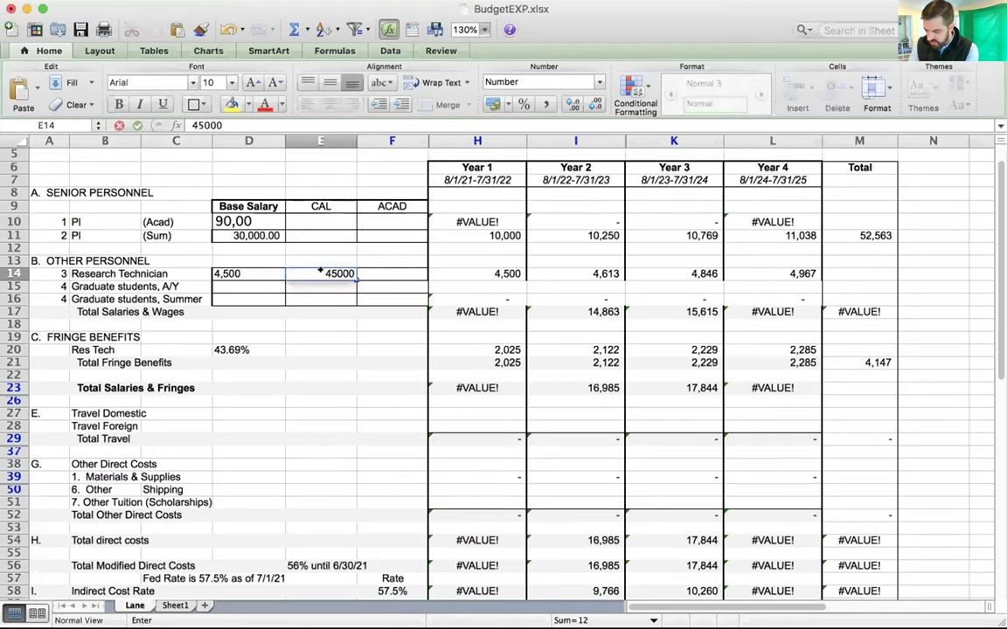
{"action": "key", "text": "Return"}
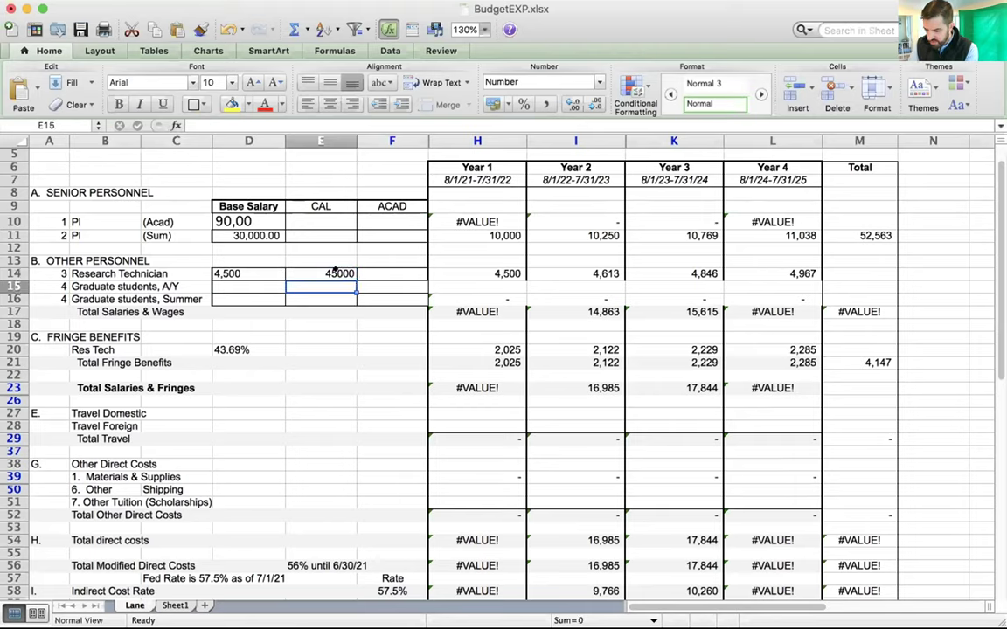
Step: Check the Research Technician's Year 1 formula and correct the base salary in D14 to 45000
{"action": "left_click", "coordinate": [489, 272]}
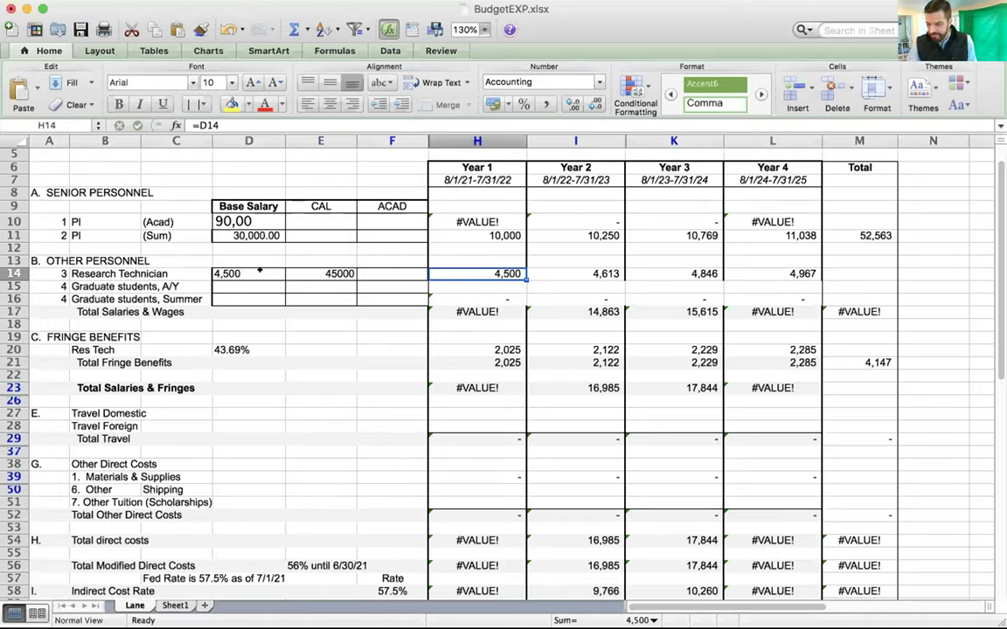
{"action": "left_click", "coordinate": [236, 273]}
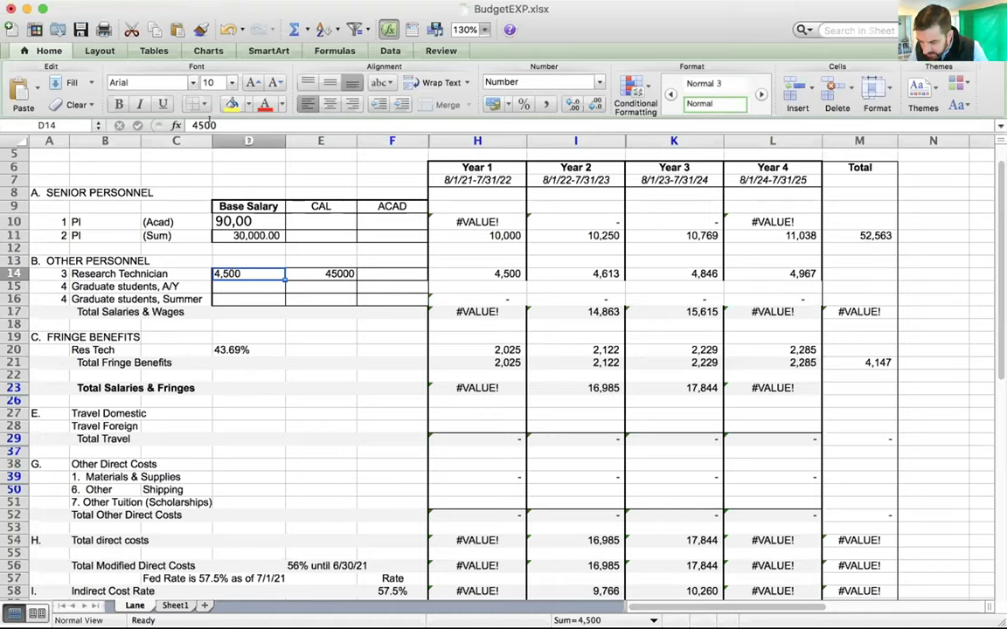
{"action": "type", "text": "45000"}
{"action": "key", "text": "Return"}
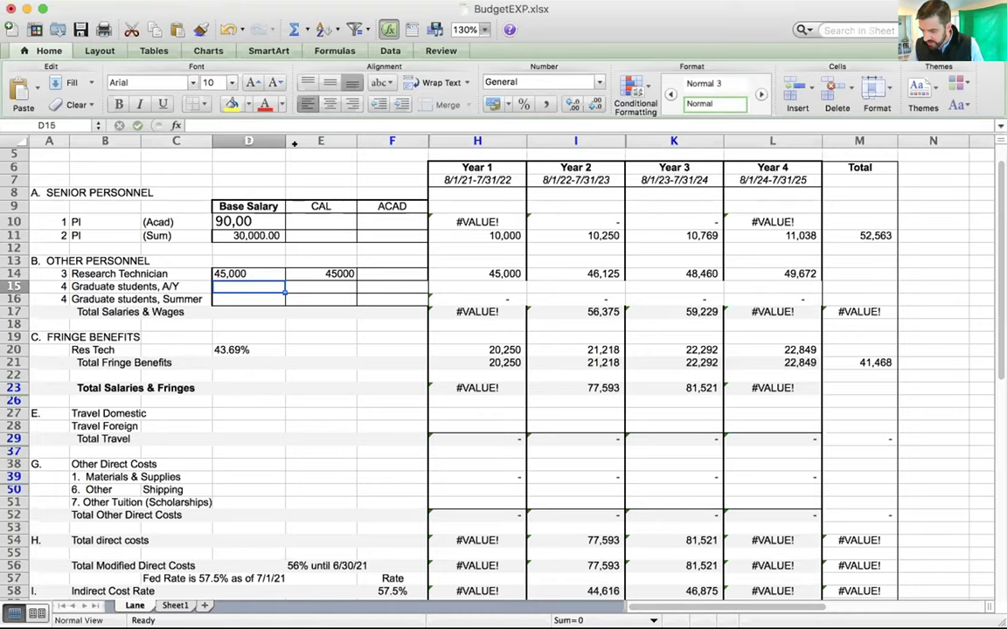
Step: Set the Research Technician's CAL months to 12 and inspect the Year 1 and Year 2 salary formulas
{"action": "left_click", "coordinate": [311, 272]}
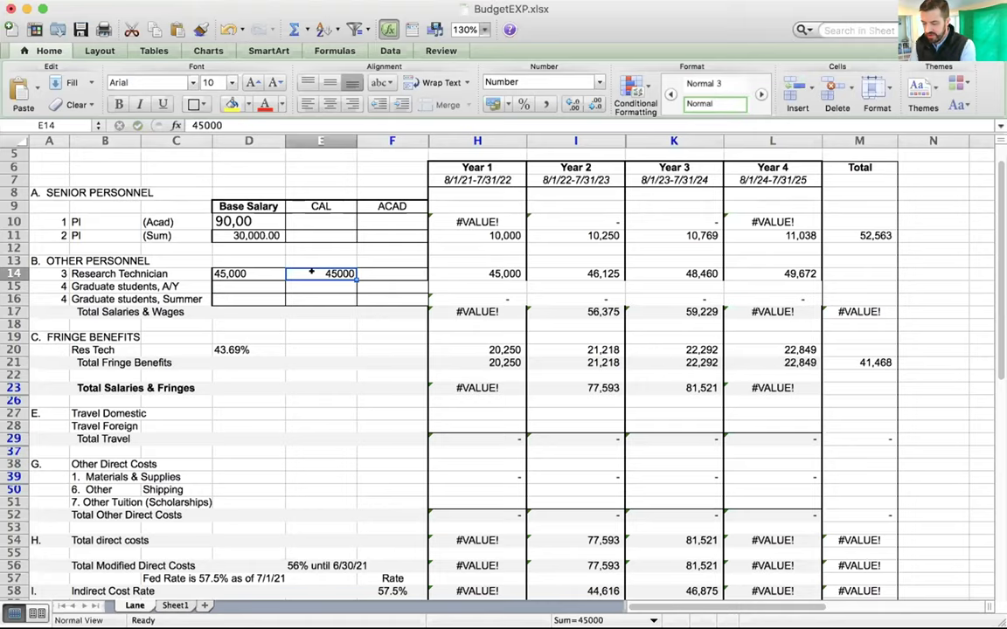
{"action": "type", "text": "12"}
{"action": "key", "text": "Tab"}
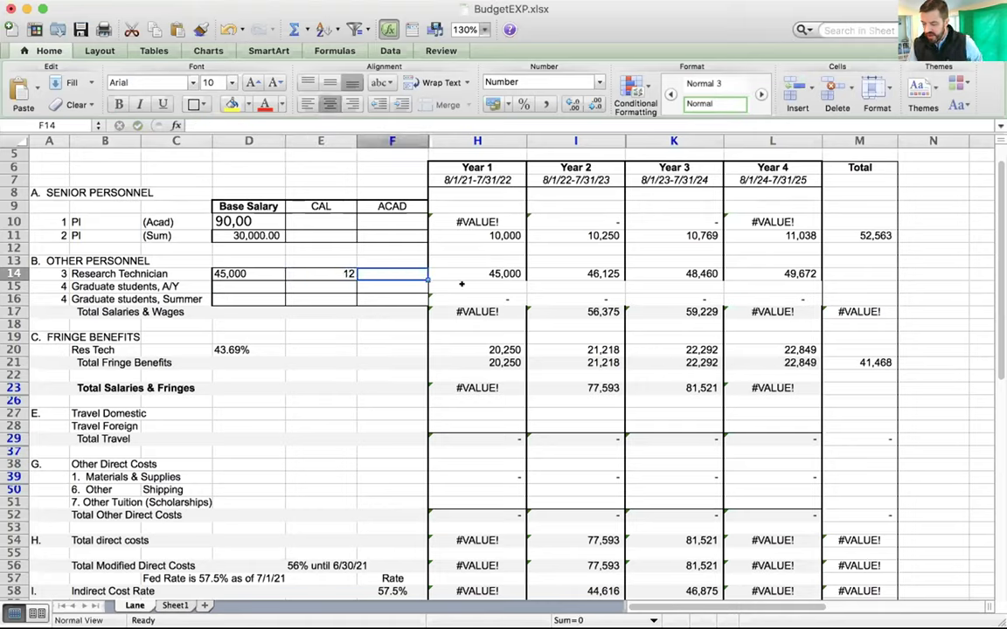
{"action": "left_click", "coordinate": [495, 270]}
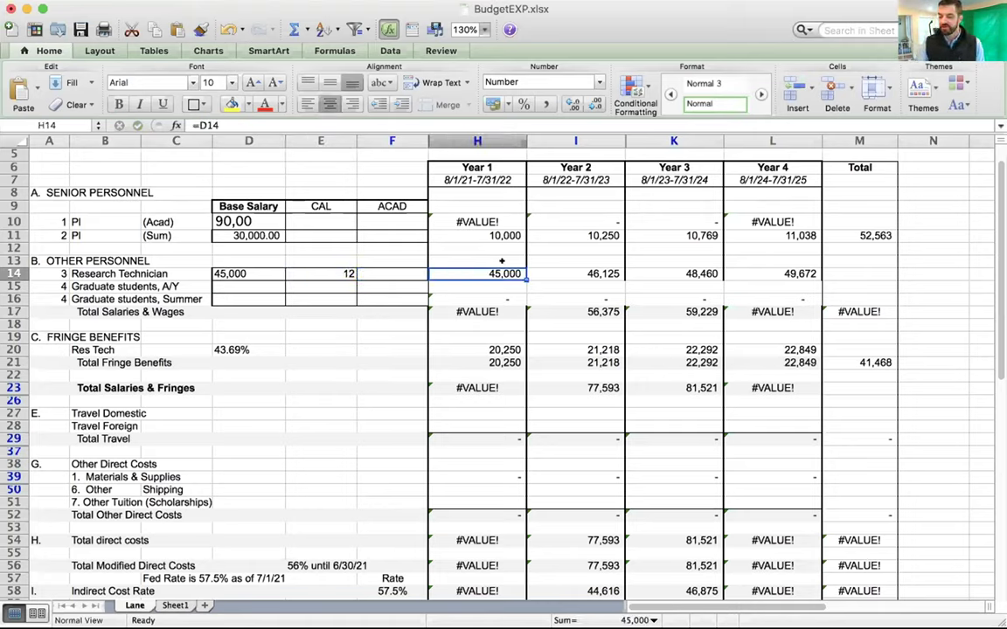
{"action": "left_click", "coordinate": [564, 270]}
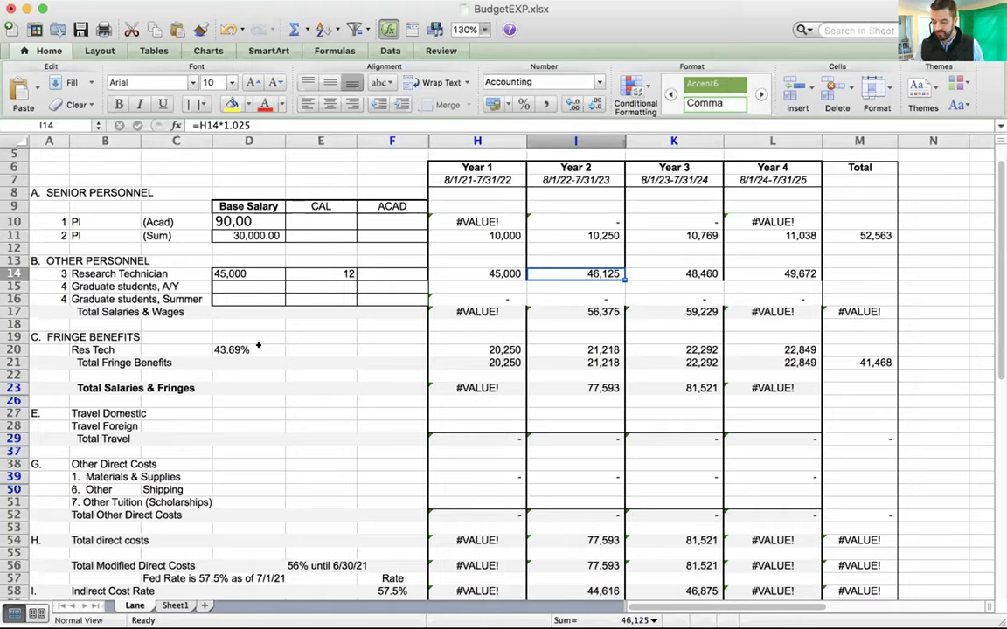
Step: Set the Res Tech fringe benefit rate in D20 to 82%
{"action": "left_click", "coordinate": [258, 349]}
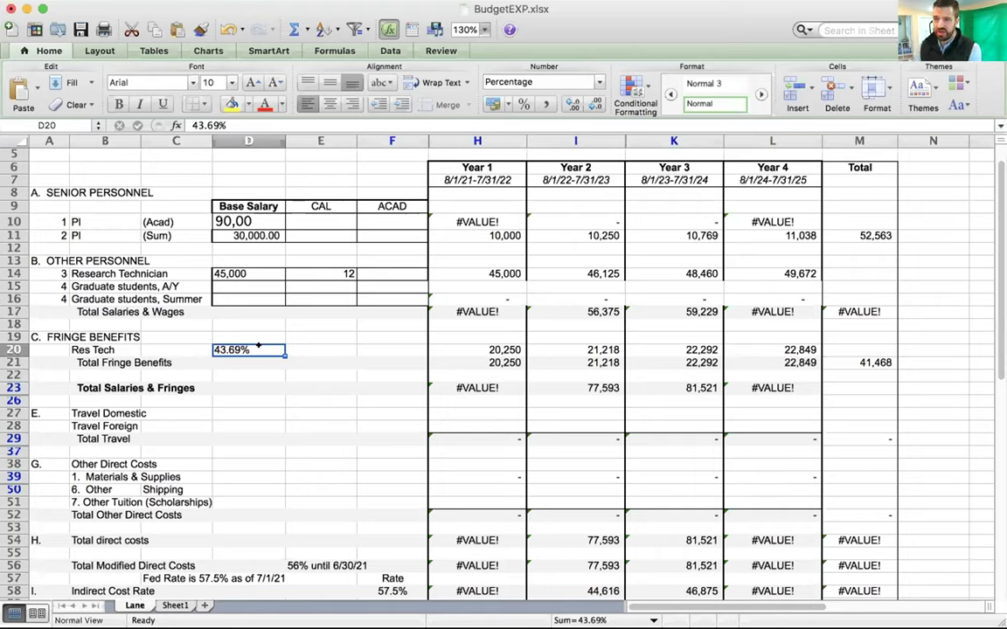
{"action": "type", "text": "82"}
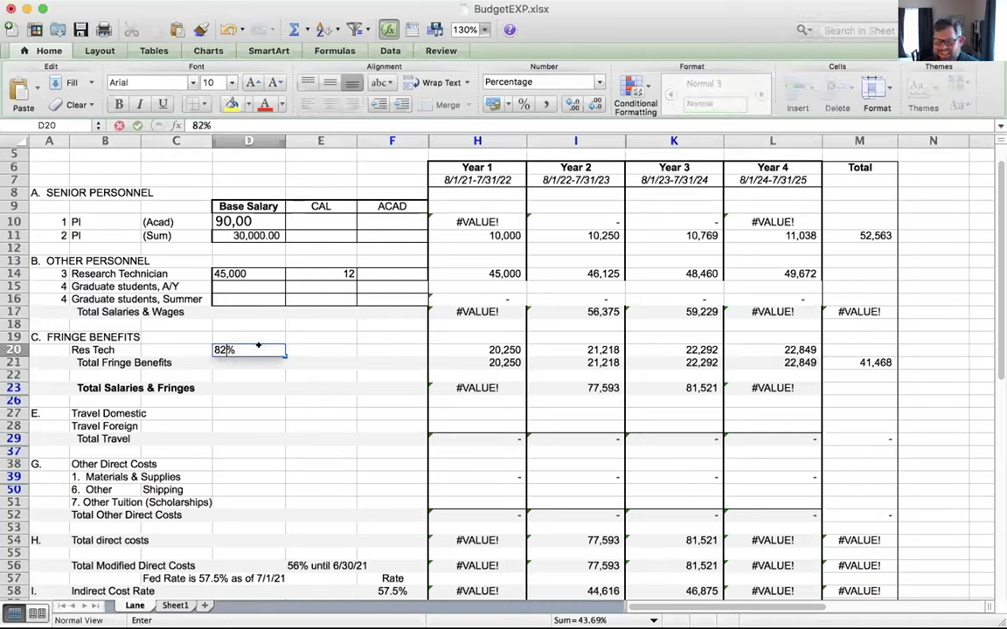
{"action": "key", "text": "Tab"}
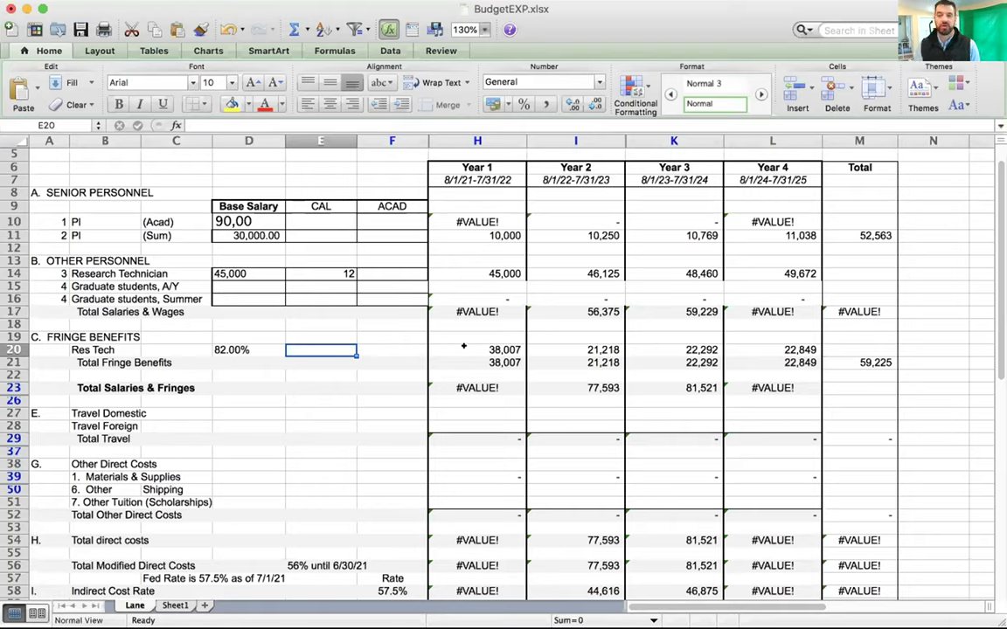
Step: Review the budget from salaries through the total amount requested and inspect the Year 1 Total Salaries & Fringes formula
{"action": "scroll", "coordinate": [463, 347], "scroll_direction": "down", "scroll_amount": 5}
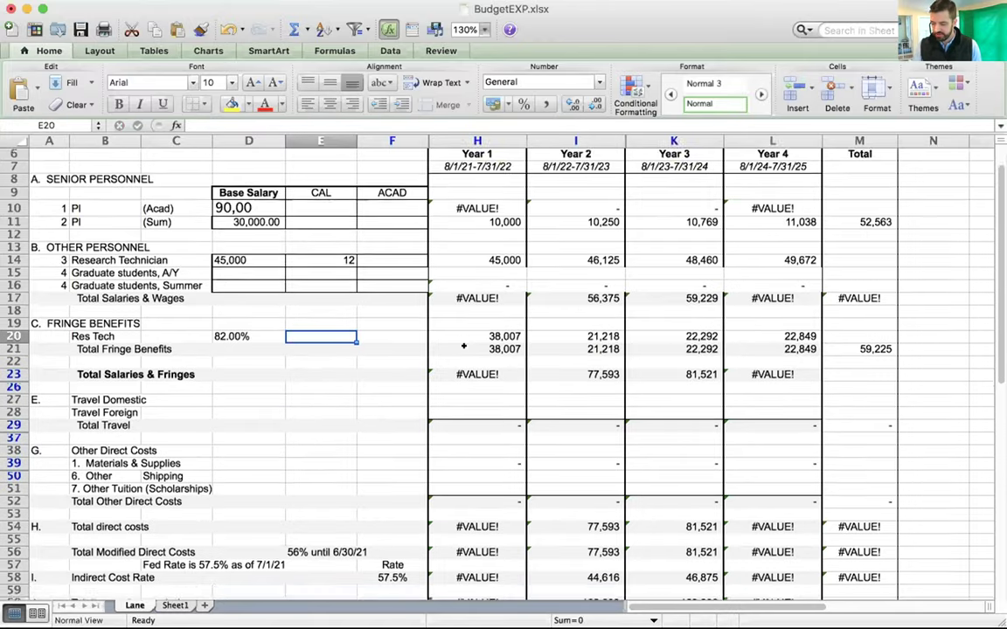
{"action": "scroll", "coordinate": [463, 346], "scroll_direction": "up", "scroll_amount": 5}
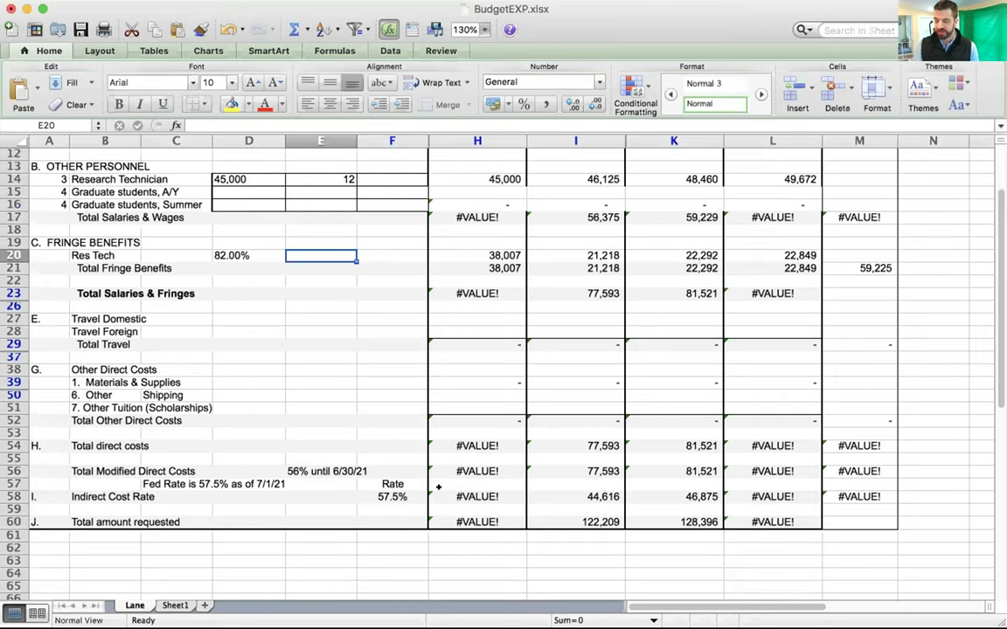
{"action": "scroll", "coordinate": [439, 487], "scroll_direction": "up", "scroll_amount": 3}
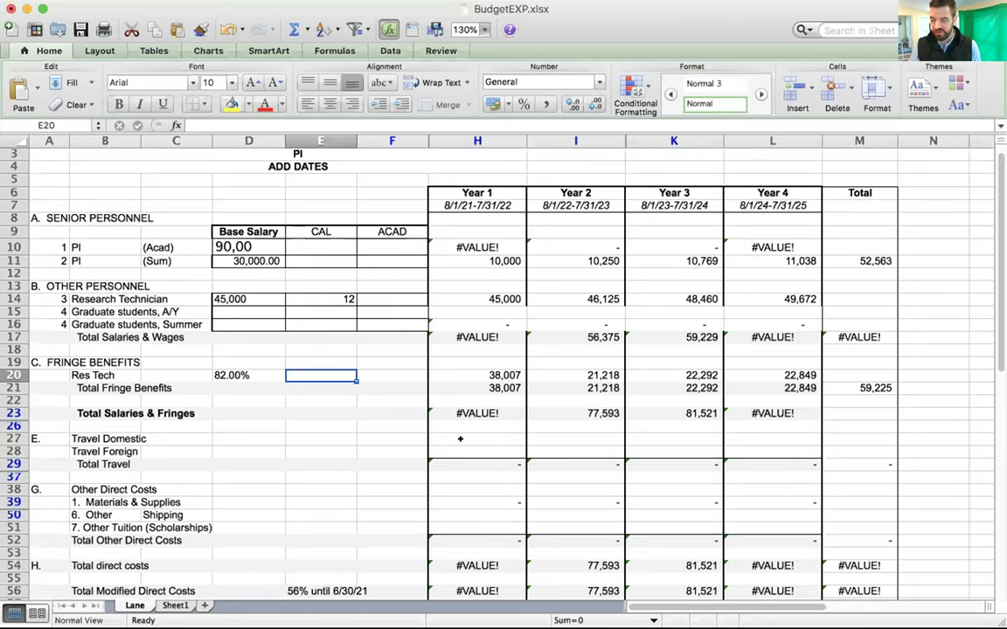
{"action": "scroll", "coordinate": [464, 449], "scroll_direction": "down", "scroll_amount": 1}
{"action": "scroll", "coordinate": [464, 450], "scroll_direction": "down", "scroll_amount": 3}
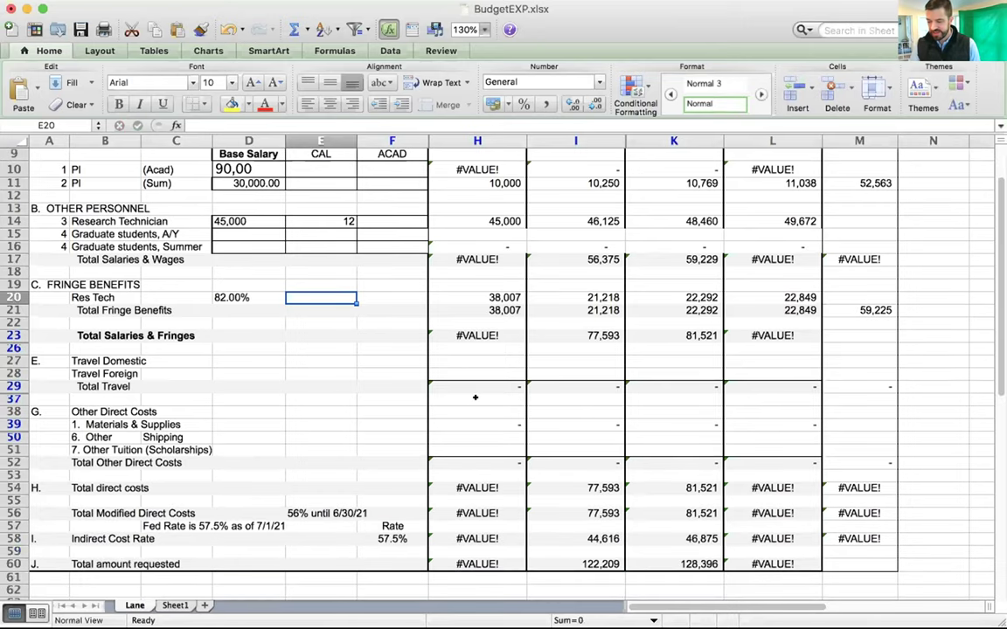
{"action": "left_click", "coordinate": [472, 333]}
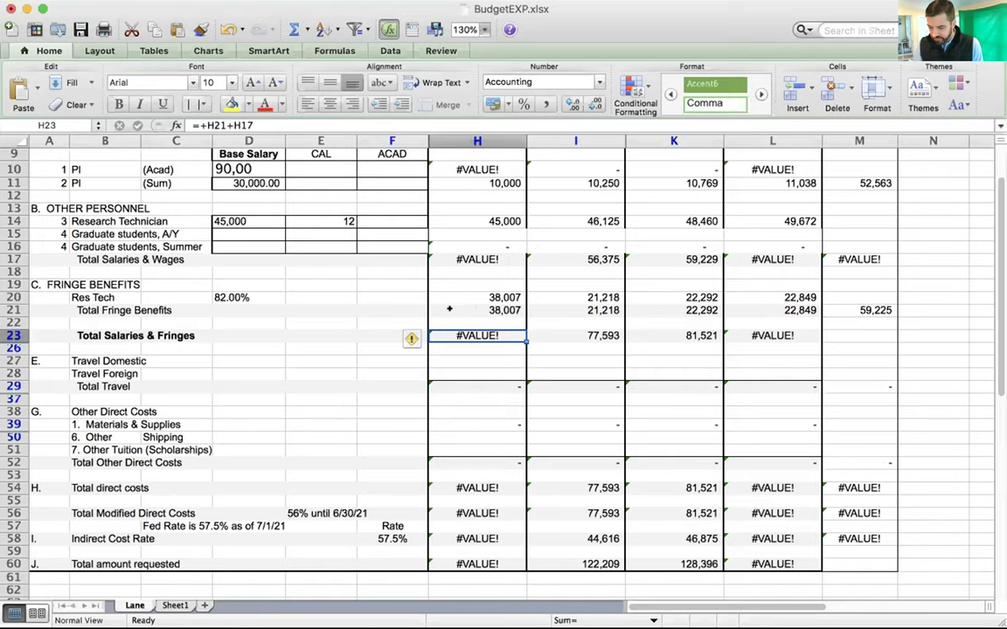
{"action": "scroll", "coordinate": [449, 345], "scroll_direction": "down", "scroll_amount": 1}
{"action": "scroll", "coordinate": [448, 346], "scroll_direction": "down", "scroll_amount": 2}
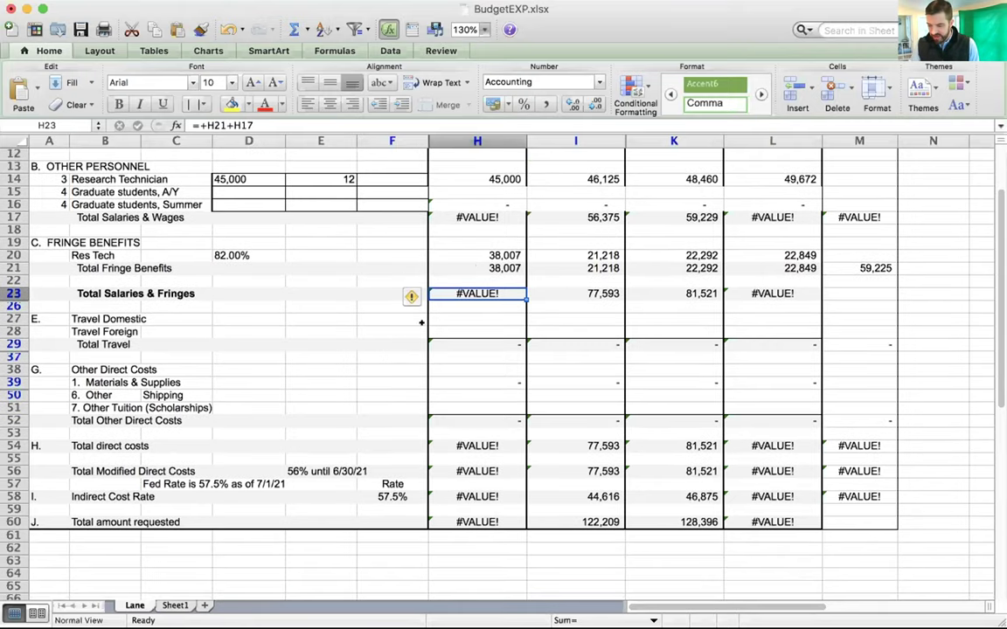
Step: Enter the Year 1 travel costs: 4000 for Travel Foreign and 2000 for Travel Domestic
{"action": "left_click", "coordinate": [457, 318]}
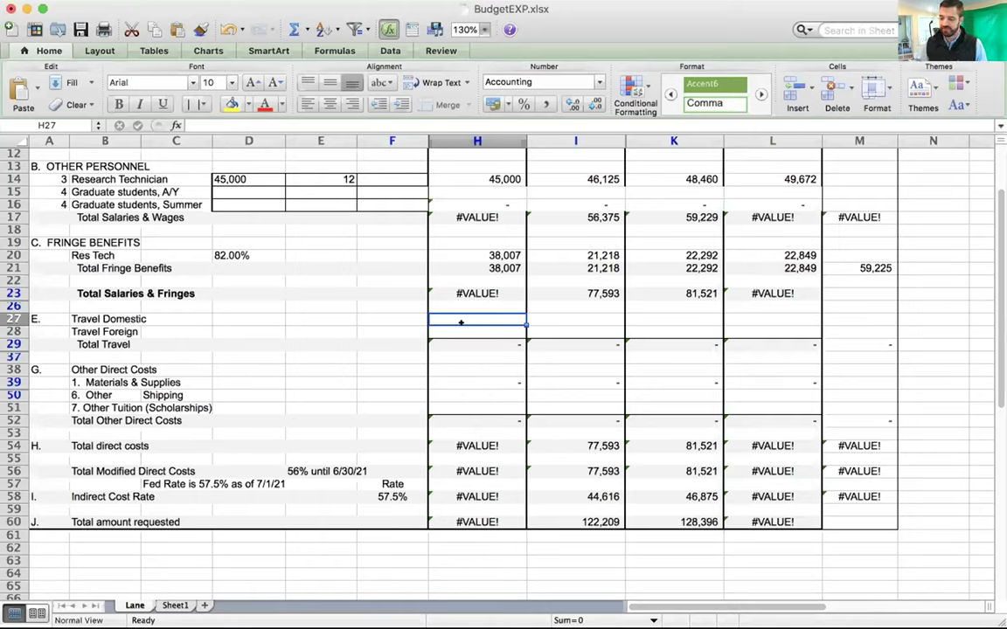
{"action": "key", "text": "Down"}
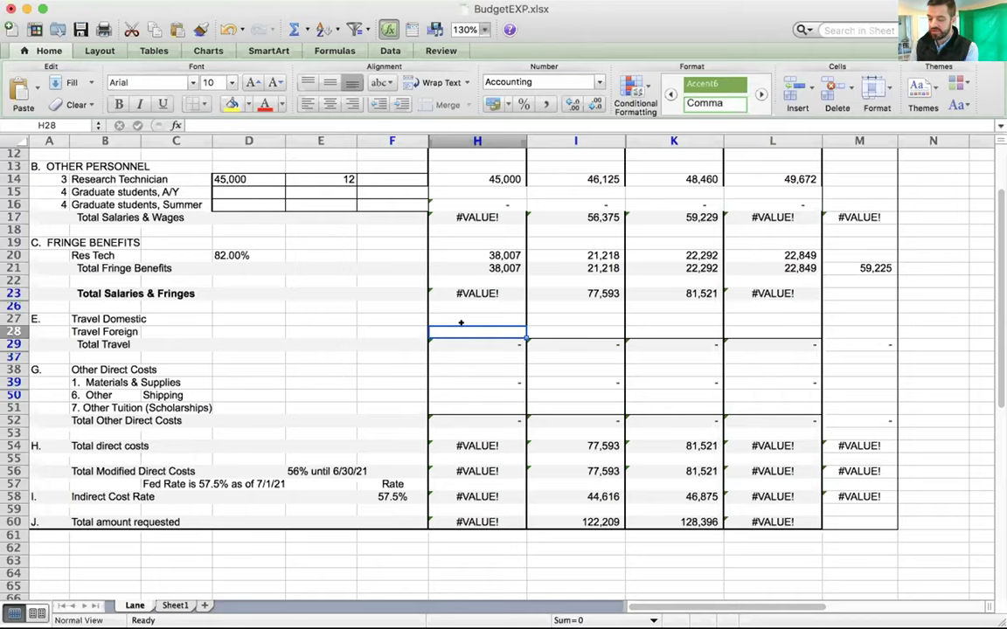
{"action": "type", "text": "4000"}
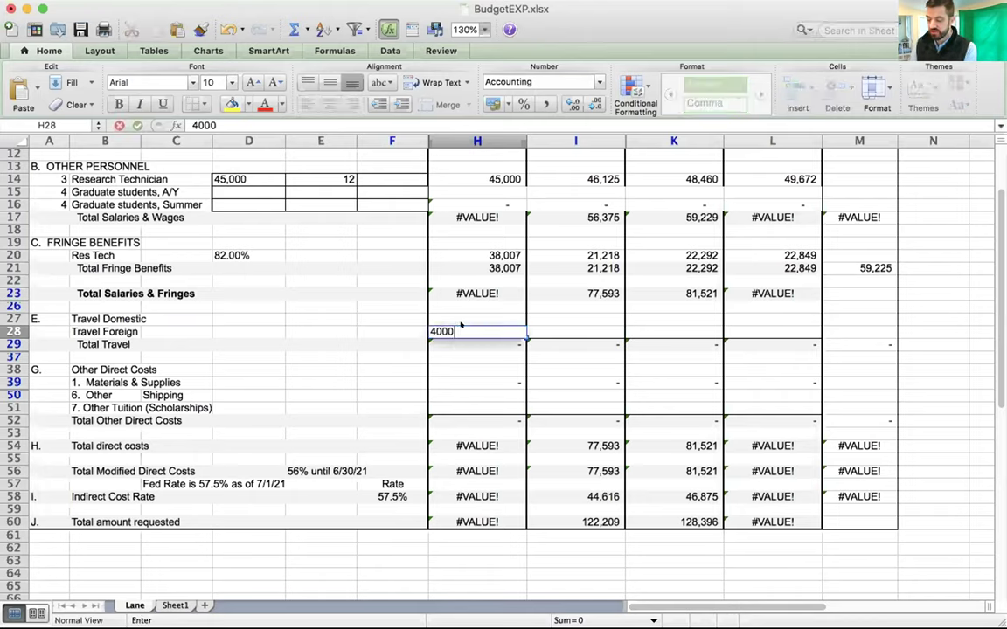
{"action": "key", "text": "Tab"}
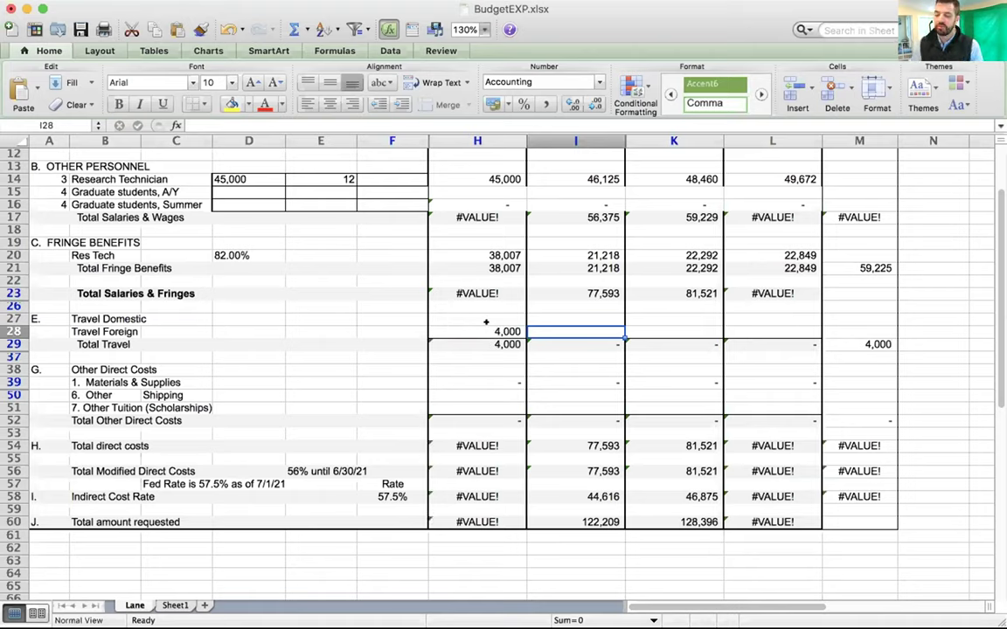
{"action": "left_click", "coordinate": [476, 314]}
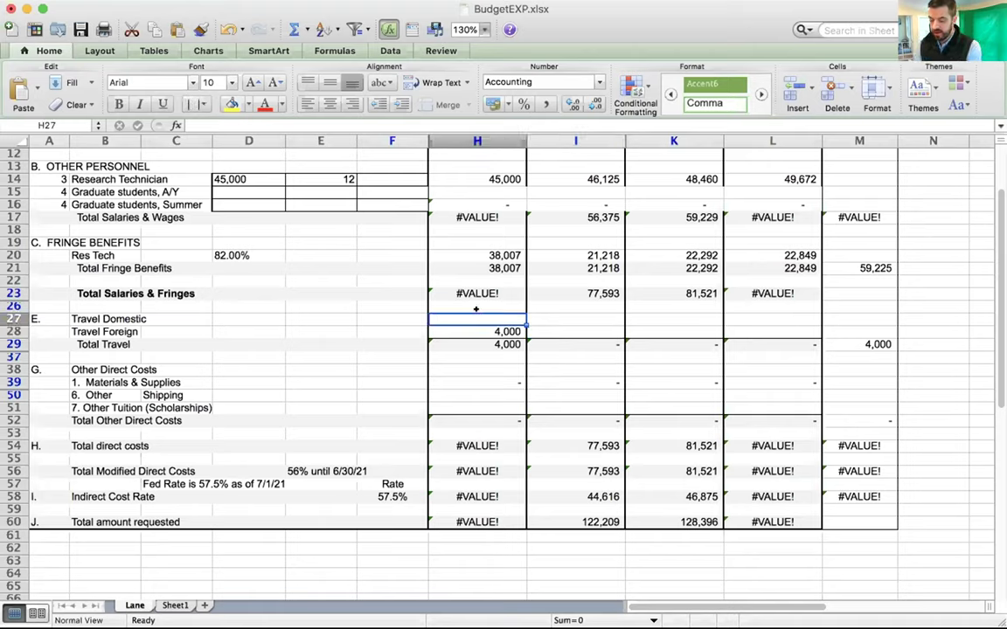
{"action": "type", "text": "2000"}
{"action": "key", "text": "Tab"}
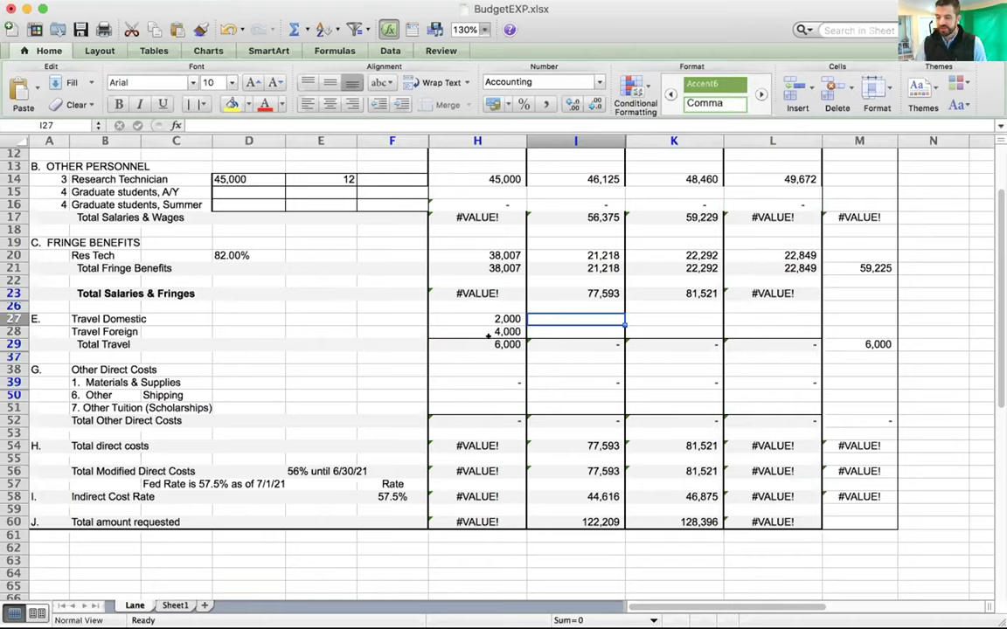
Step: Enter 14,096 as the Year 1 cost for Other Tuition (Scholarships)
{"action": "left_click", "coordinate": [473, 400]}
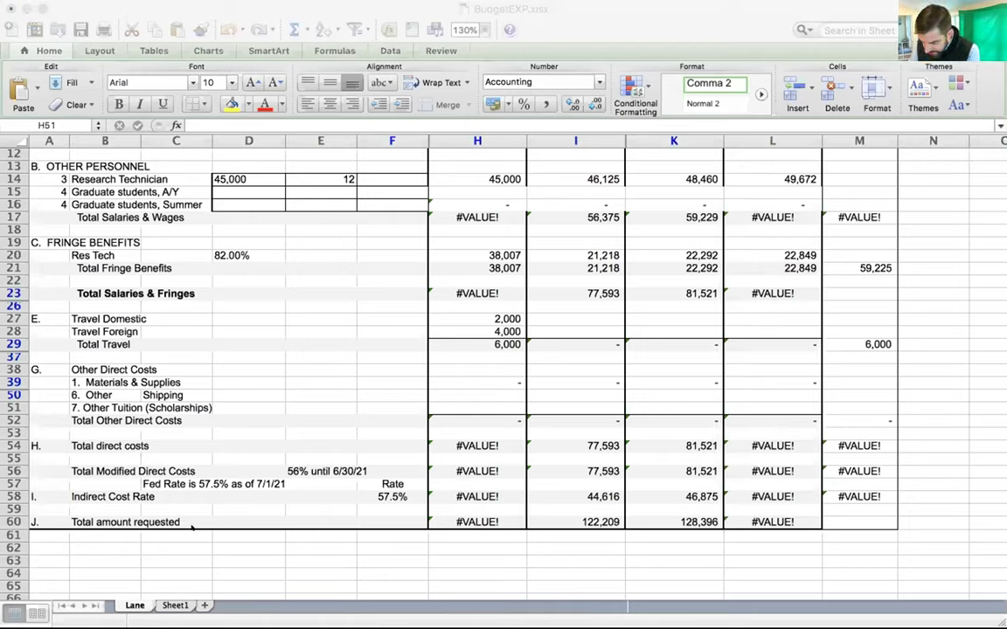
{"action": "left_click", "coordinate": [463, 400]}
{"action": "type", "text": "14,096"}
{"action": "key", "text": "Tab"}
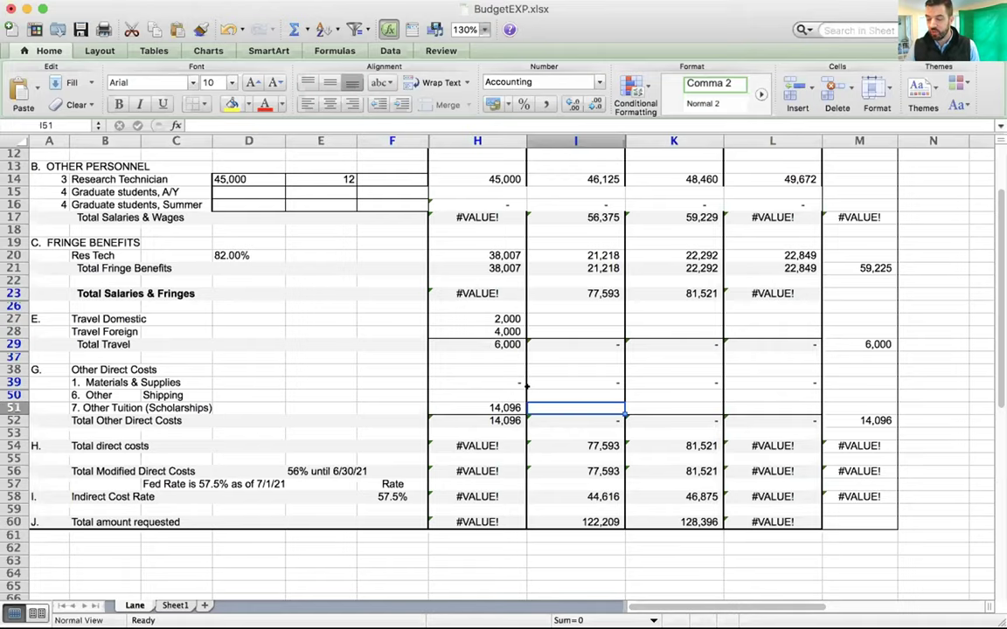
Step: Inspect the Year 1 Total Salaries & Wages formula and enter 20,800 as the Year 1 cost for Graduate students, A/Y
{"action": "scroll", "coordinate": [475, 367], "scroll_direction": "up", "scroll_amount": 5}
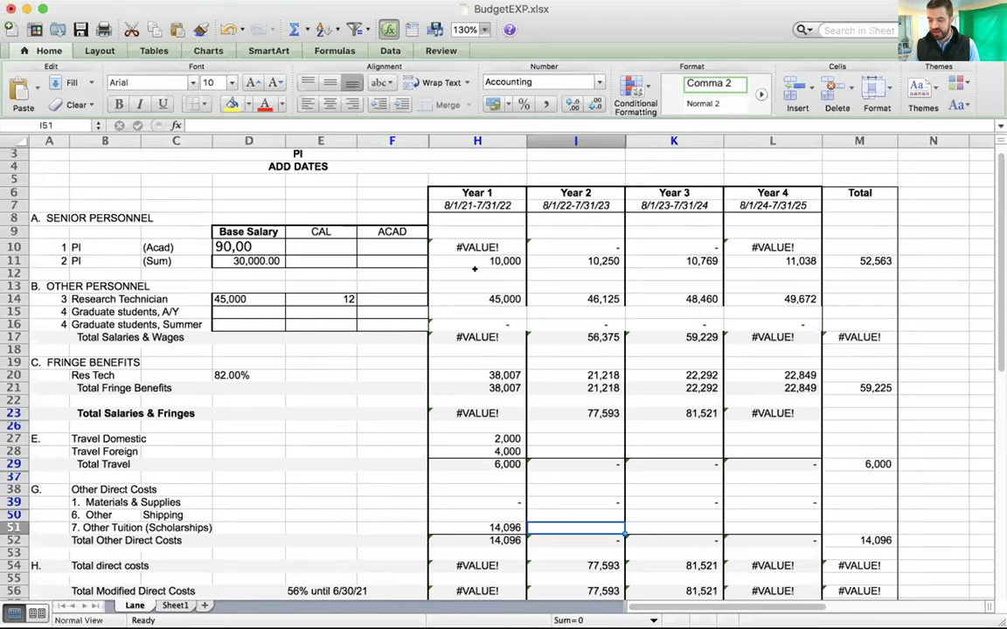
{"action": "scroll", "coordinate": [475, 269], "scroll_direction": "down", "scroll_amount": 3}
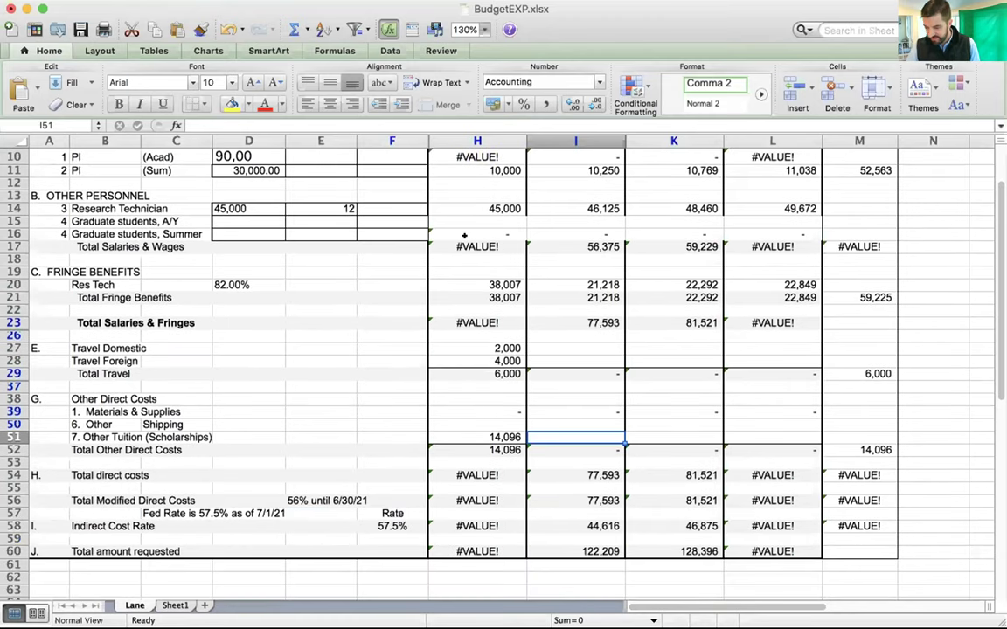
{"action": "left_click", "coordinate": [470, 244]}
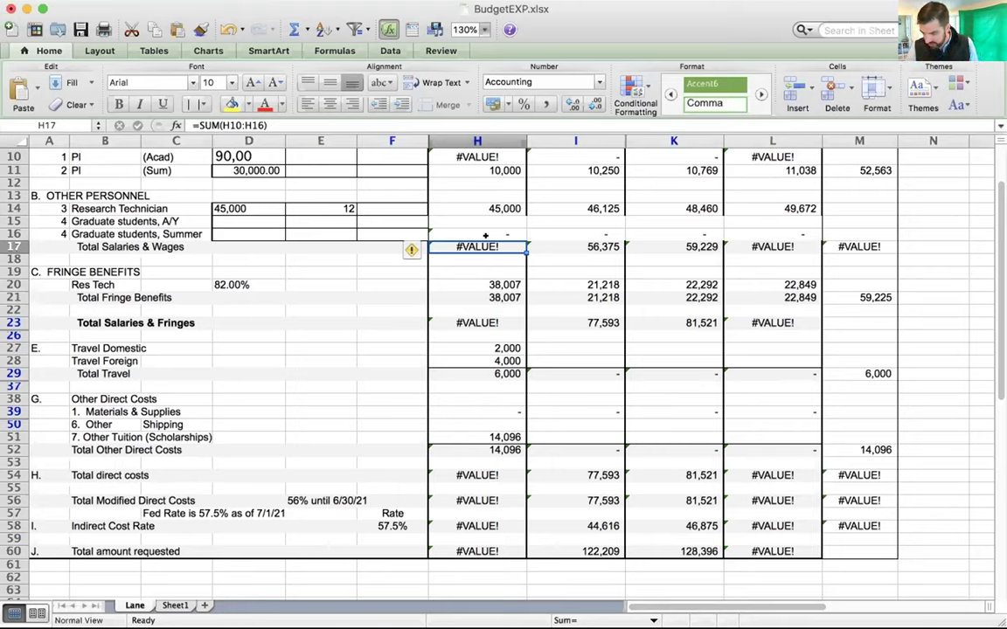
{"action": "left_click", "coordinate": [248, 220]}
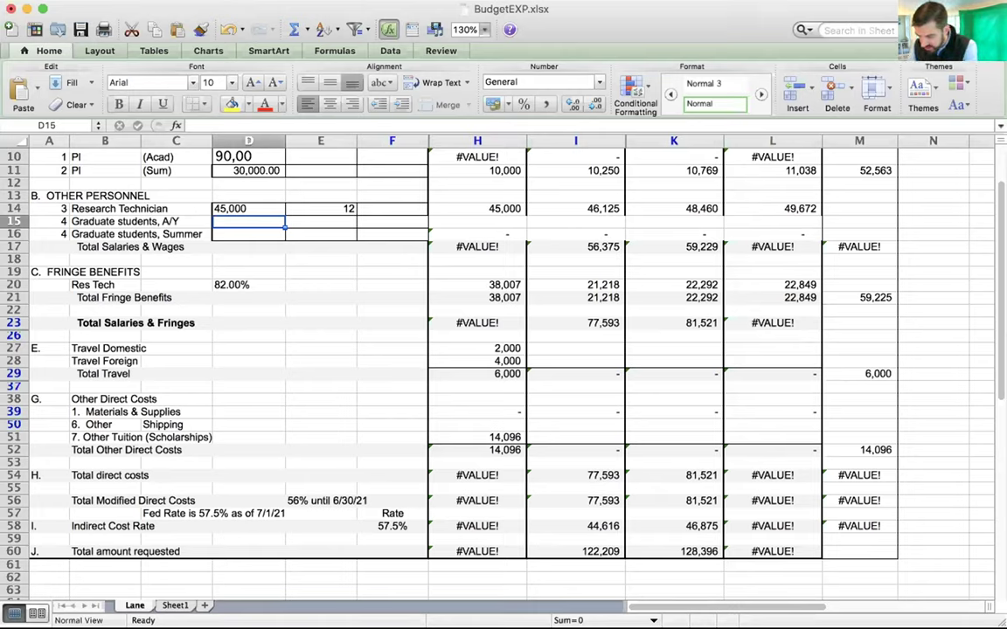
{"action": "left_click", "coordinate": [473, 220]}
{"action": "type", "text": "20"}
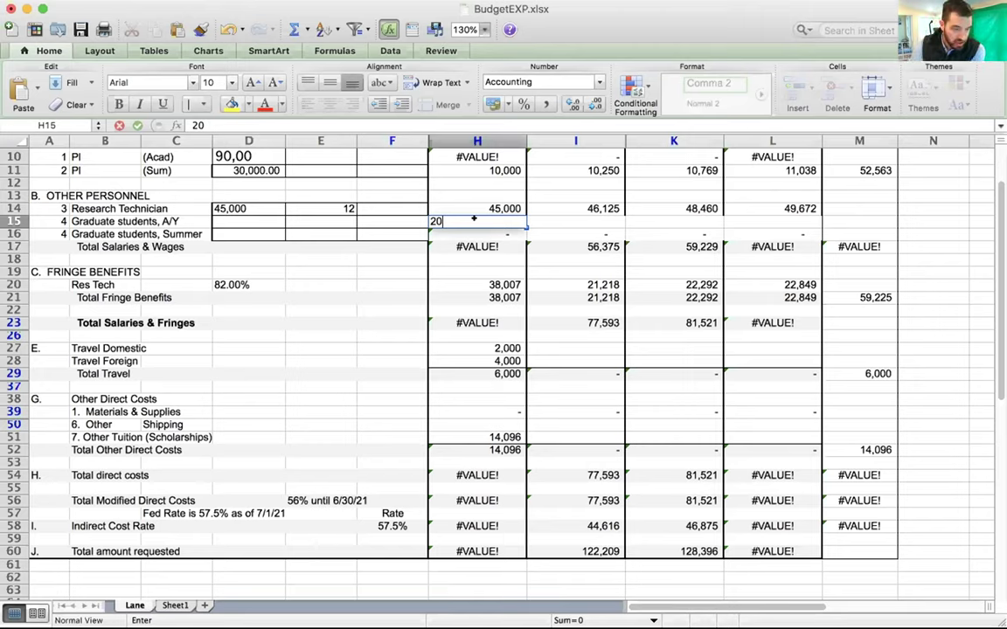
{"action": "type", "text": ",800"}
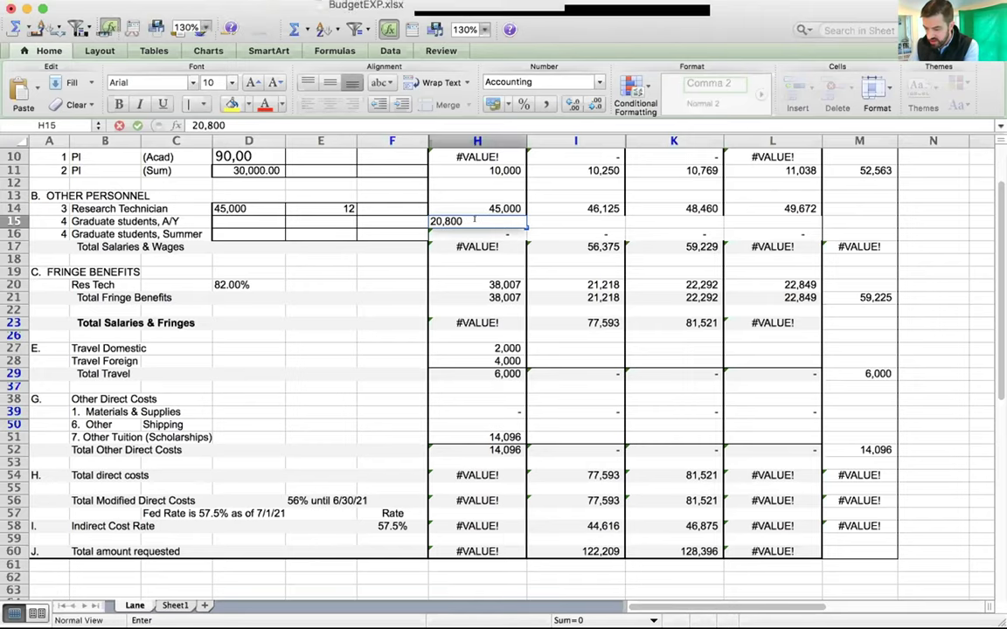
{"action": "key", "text": "Return"}
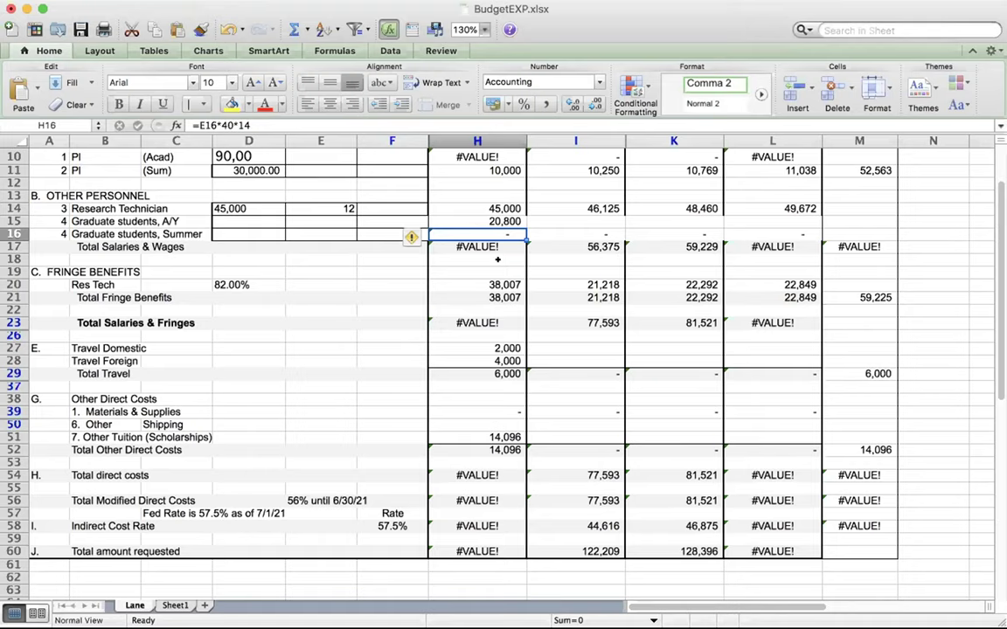
Step: Correct the PI (Acad) base salary in D10 to 90,000
{"action": "scroll", "coordinate": [497, 259], "scroll_direction": "up", "scroll_amount": 3}
{"action": "left_click", "coordinate": [247, 191]}
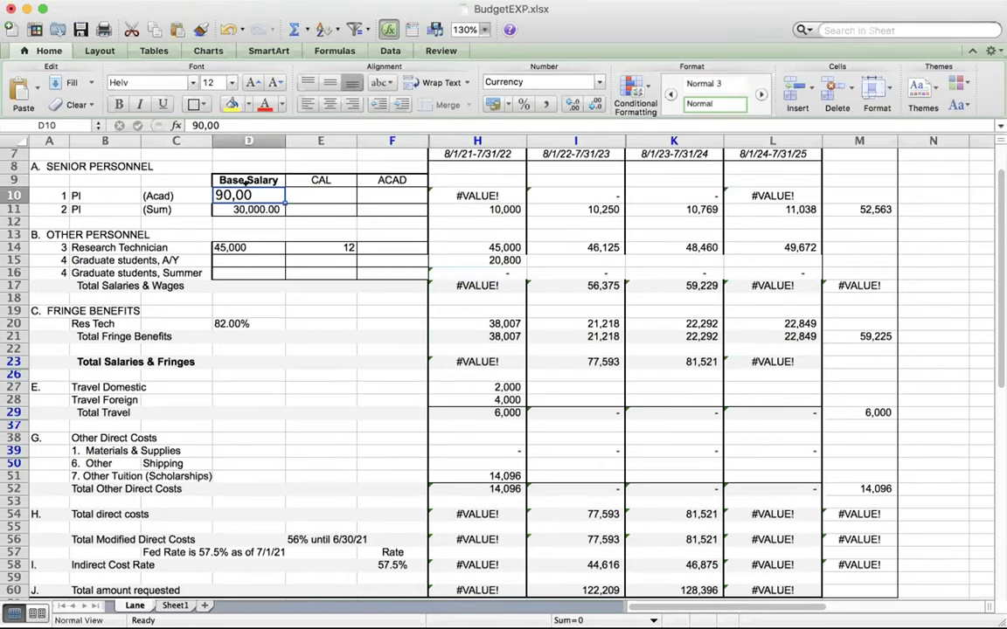
{"action": "left_click", "coordinate": [245, 125]}
{"action": "type", "text": "09"}
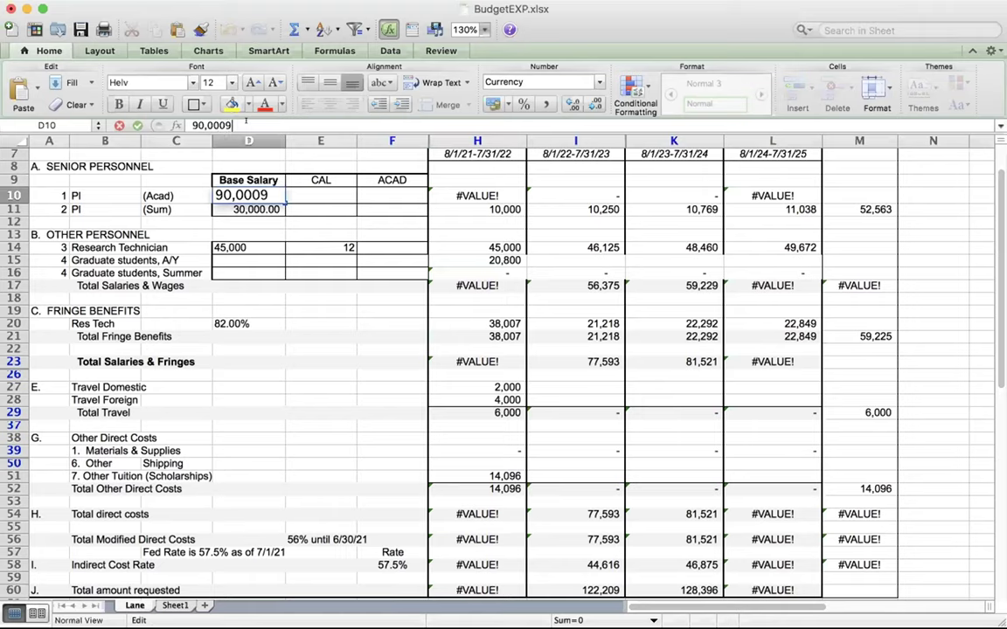
{"action": "key", "text": "BackSpace"}
{"action": "key", "text": "Return"}
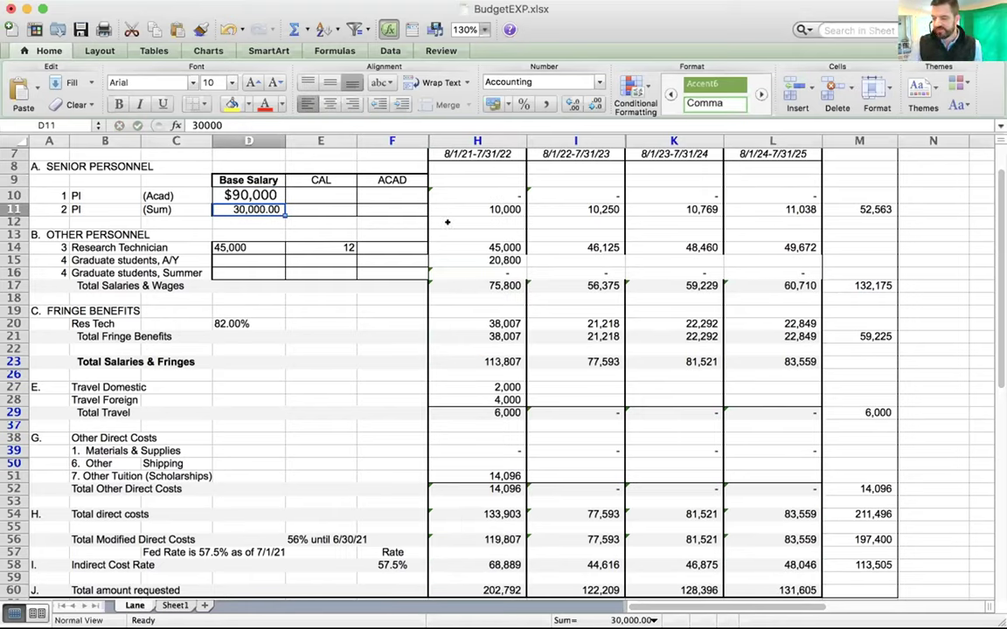
Step: Review the recalculated budget and replace the Year 1 Graduate students, Summer formula in H16 with 12000
{"action": "scroll", "coordinate": [446, 222], "scroll_direction": "down", "scroll_amount": 2}
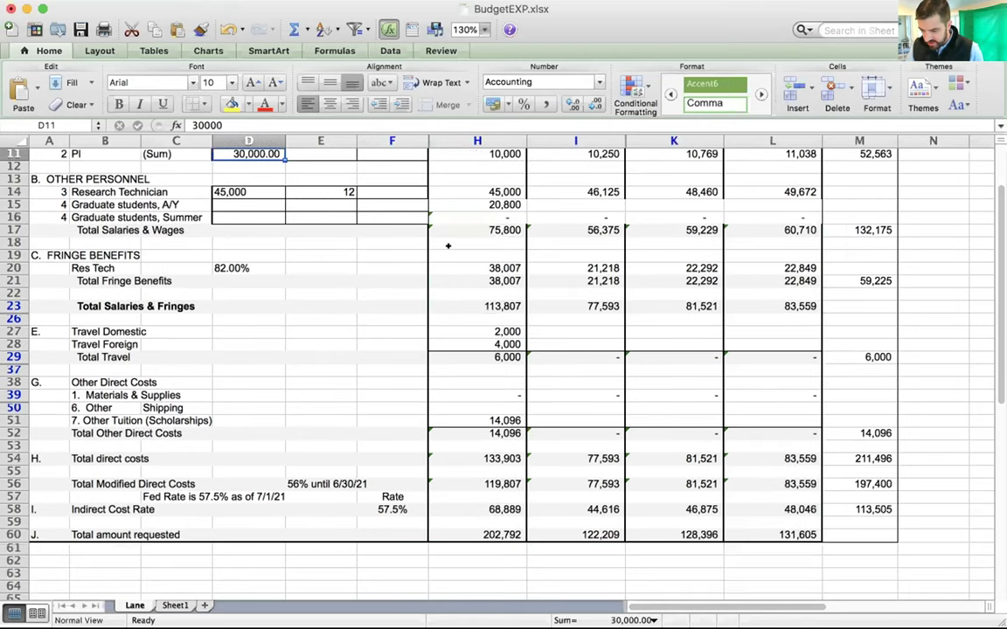
{"action": "scroll", "coordinate": [394, 220], "scroll_direction": "up", "scroll_amount": 2}
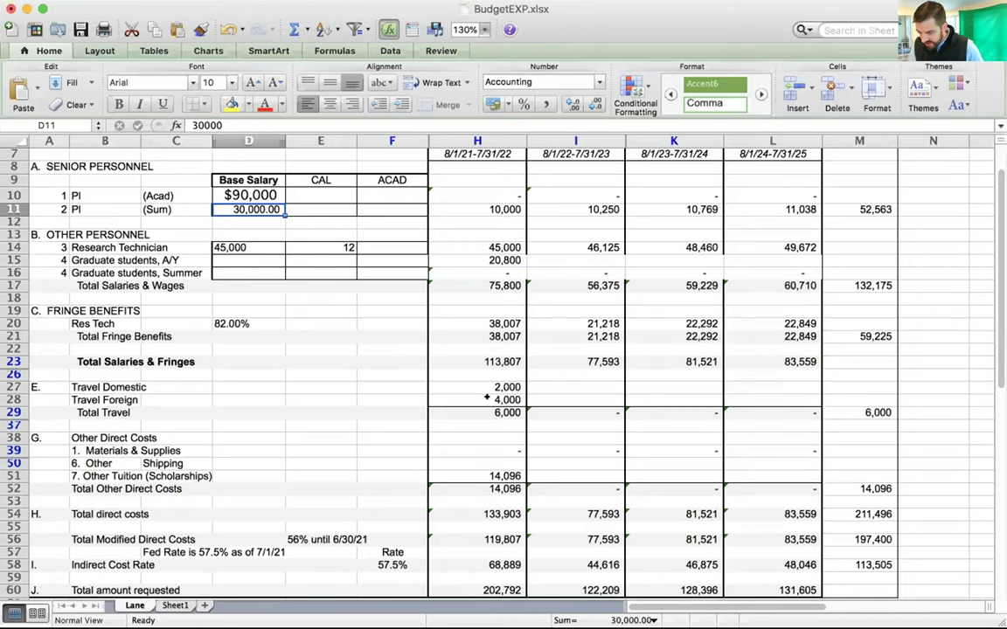
{"action": "scroll", "coordinate": [487, 397], "scroll_direction": "down", "scroll_amount": 2}
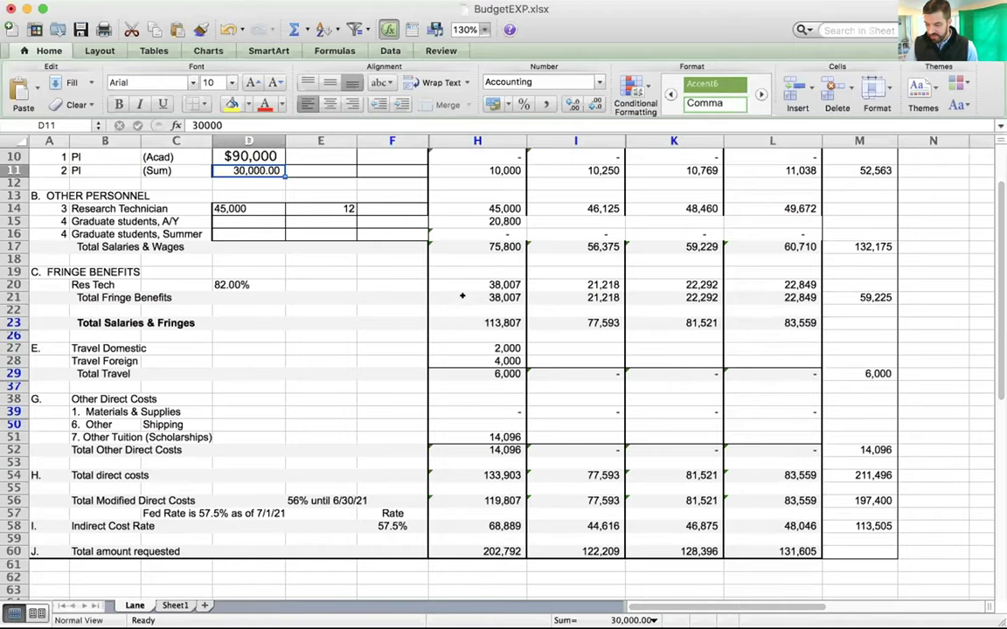
{"action": "scroll", "coordinate": [425, 244], "scroll_direction": "up", "scroll_amount": 2}
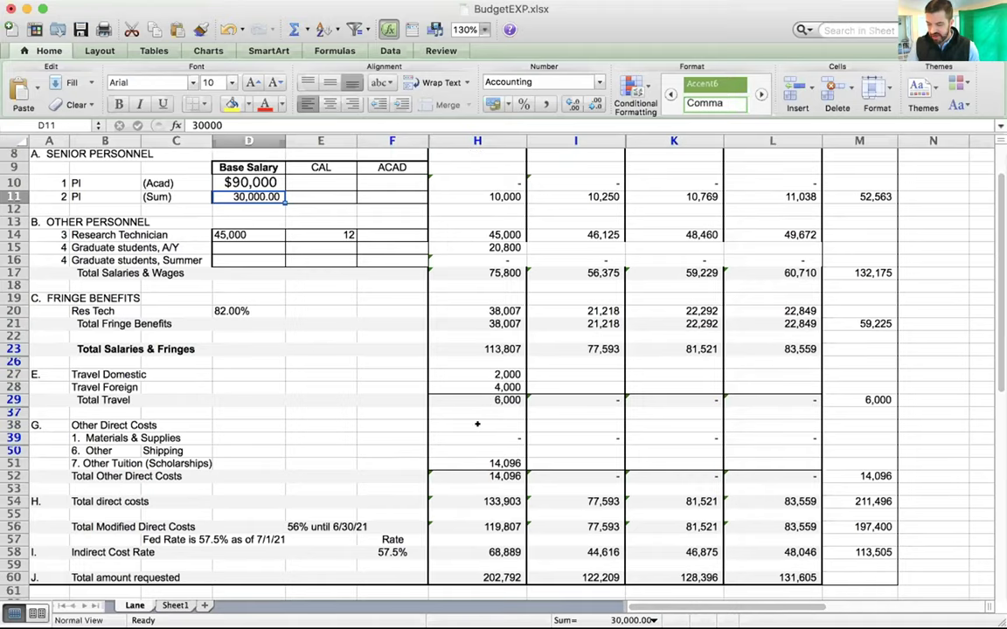
{"action": "scroll", "coordinate": [465, 501], "scroll_direction": "down", "scroll_amount": 2}
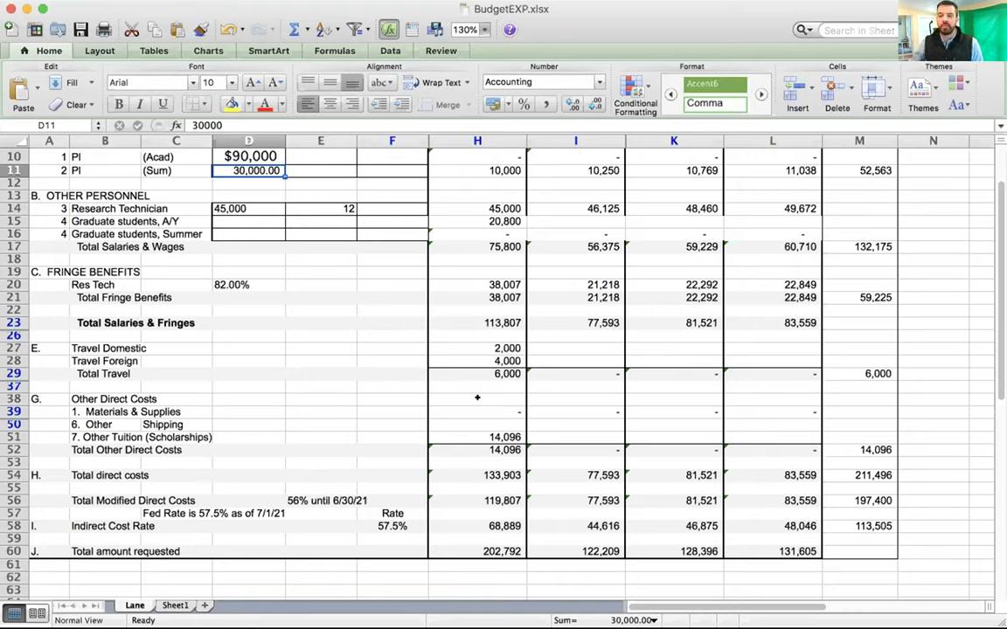
{"action": "left_click", "coordinate": [235, 204]}
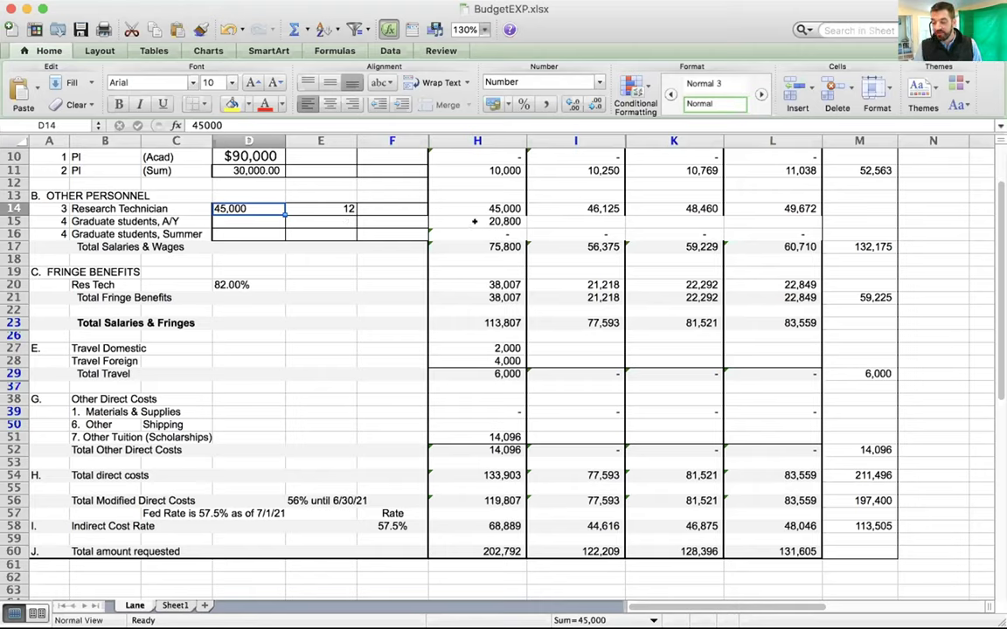
{"action": "left_click", "coordinate": [487, 232]}
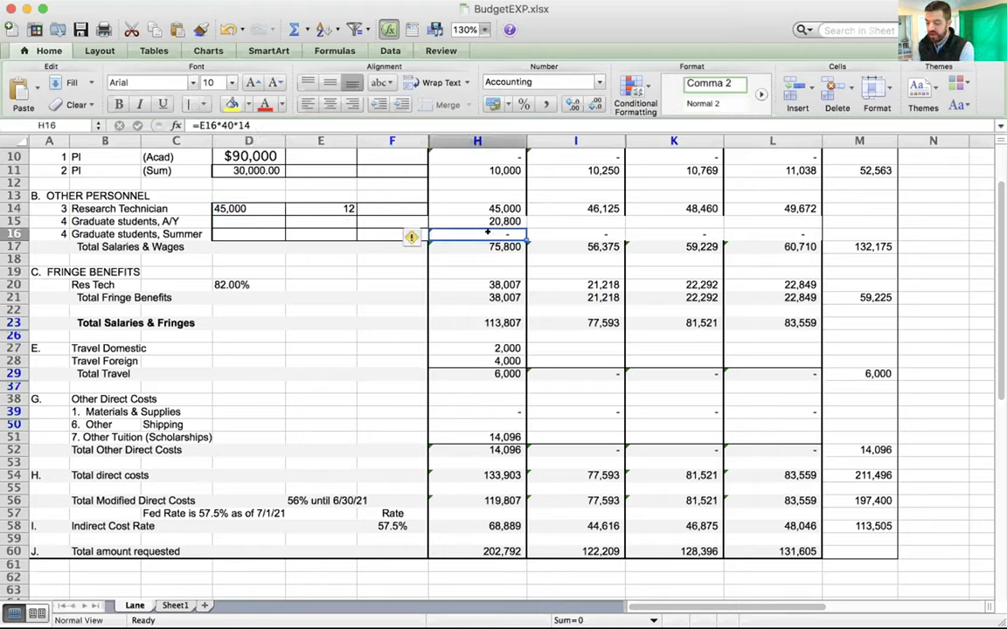
{"action": "double_click", "coordinate": [486, 232]}
{"action": "type", "text": "12000"}
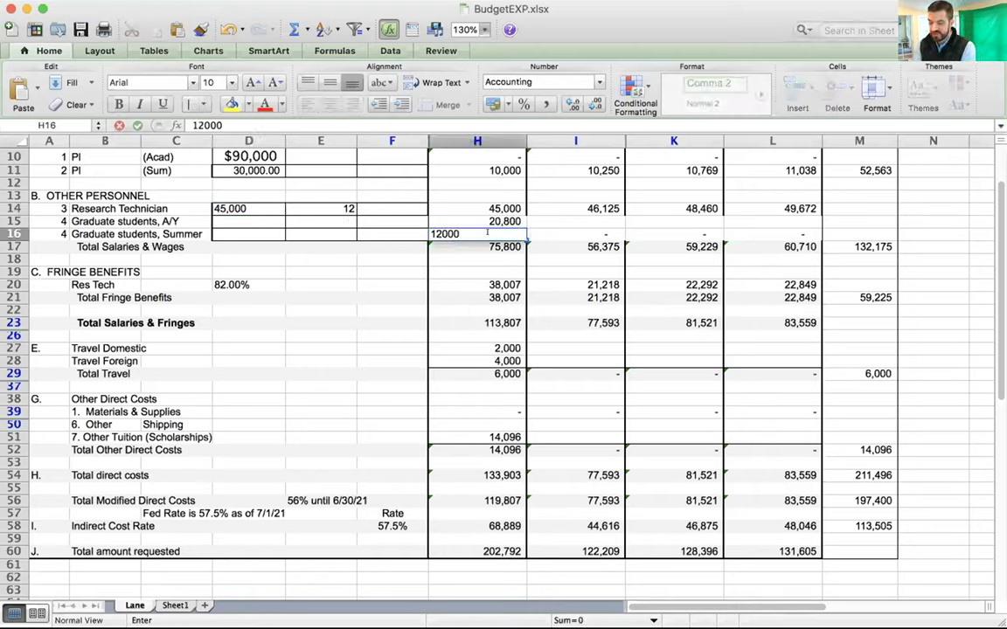
{"action": "key", "text": "Tab"}
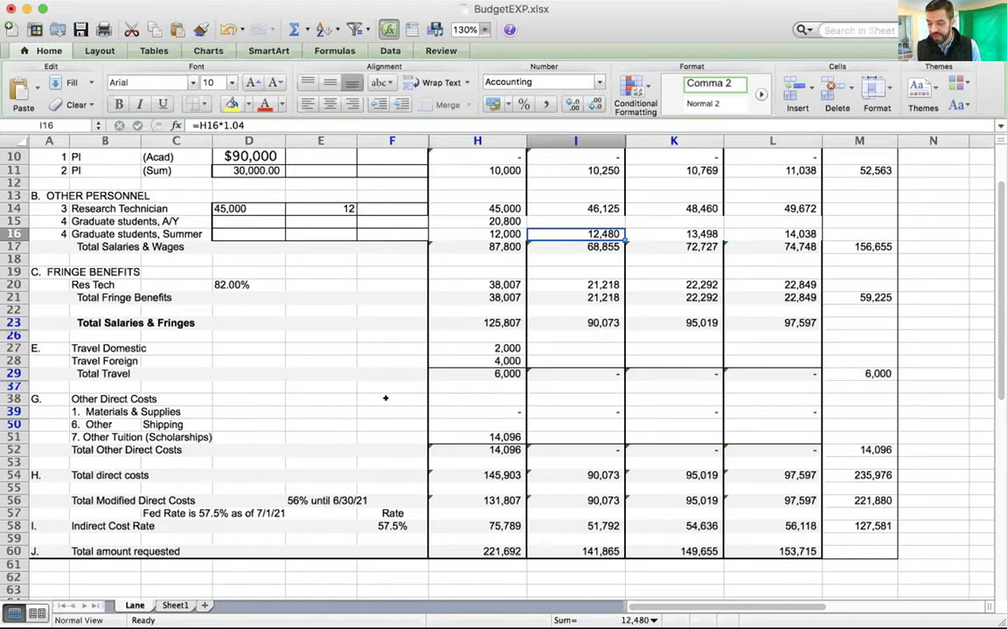
Step: Set the Year 1 Materials & Supplies cost to 10000 and review the budget from personnel through the total amount requested
{"action": "left_click", "coordinate": [477, 388]}
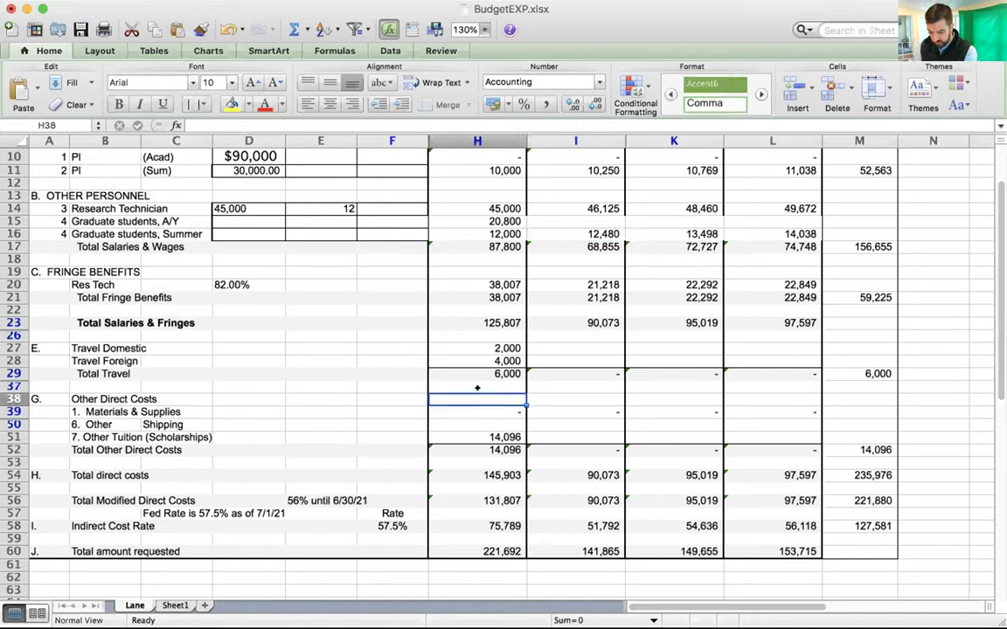
{"action": "key", "text": "Down"}
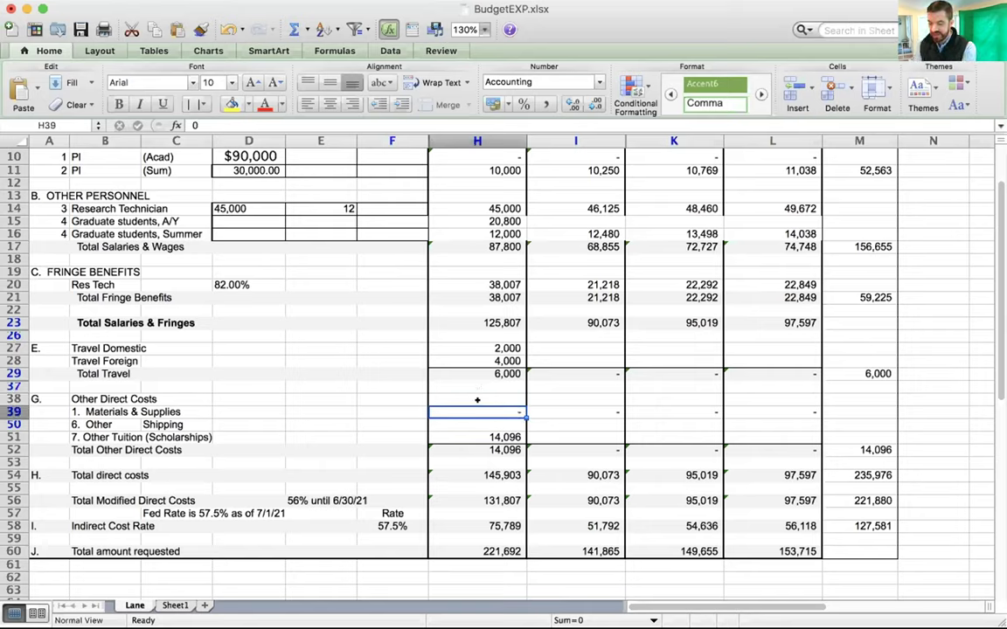
{"action": "type", "text": "10000"}
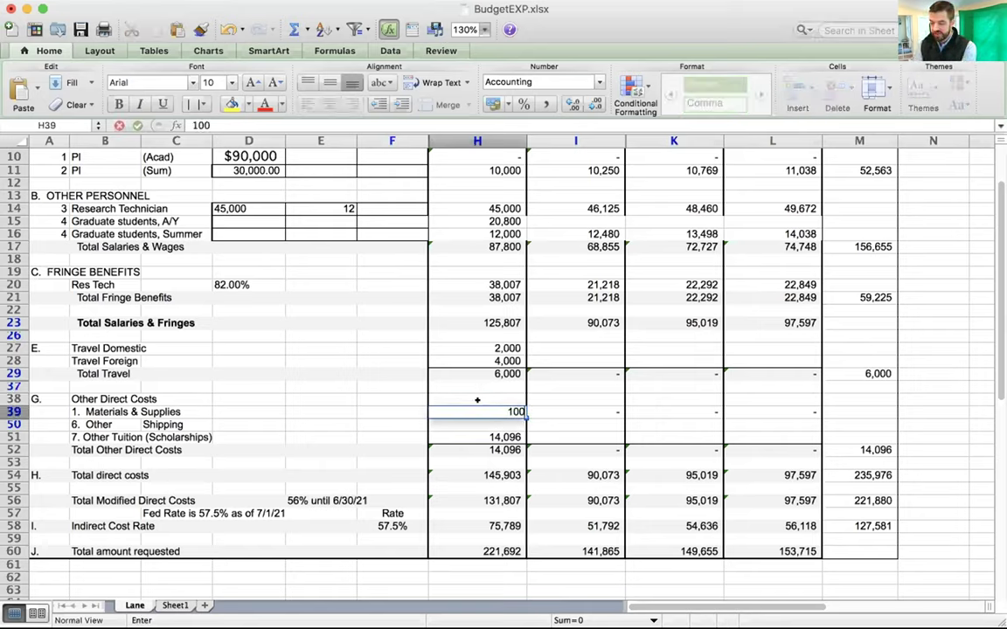
{"action": "key", "text": "Tab"}
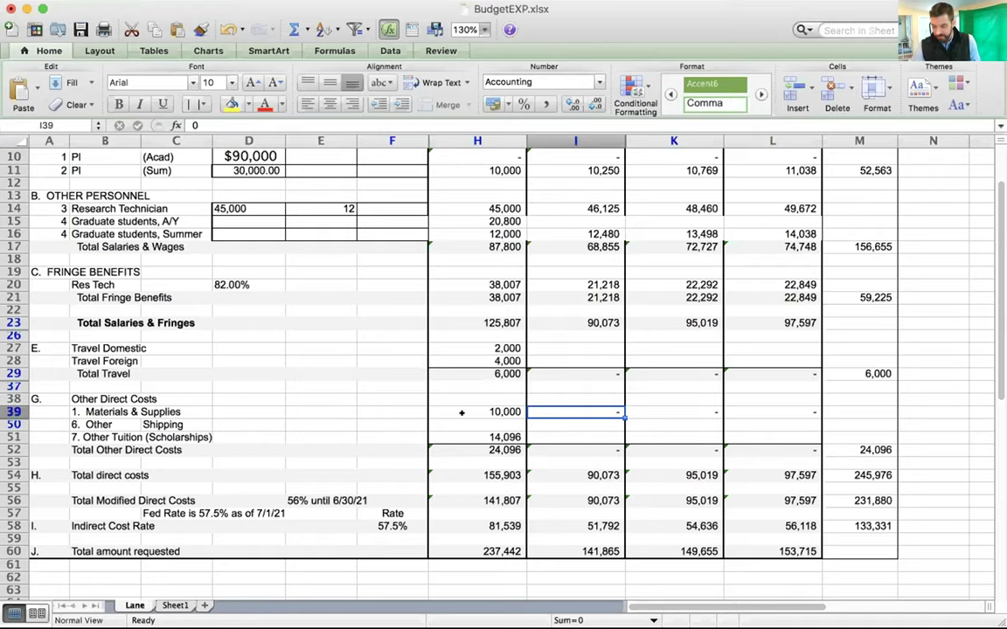
{"action": "scroll", "coordinate": [463, 235], "scroll_direction": "down", "scroll_amount": 5}
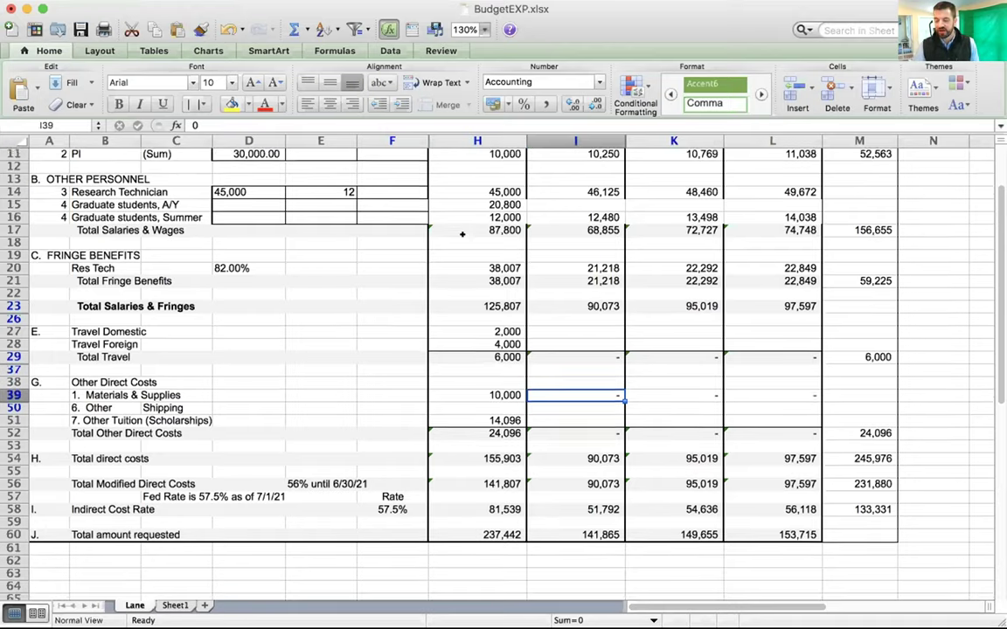
{"action": "scroll", "coordinate": [463, 234], "scroll_direction": "up", "scroll_amount": 3}
{"action": "scroll", "coordinate": [463, 235], "scroll_direction": "up", "scroll_amount": 3}
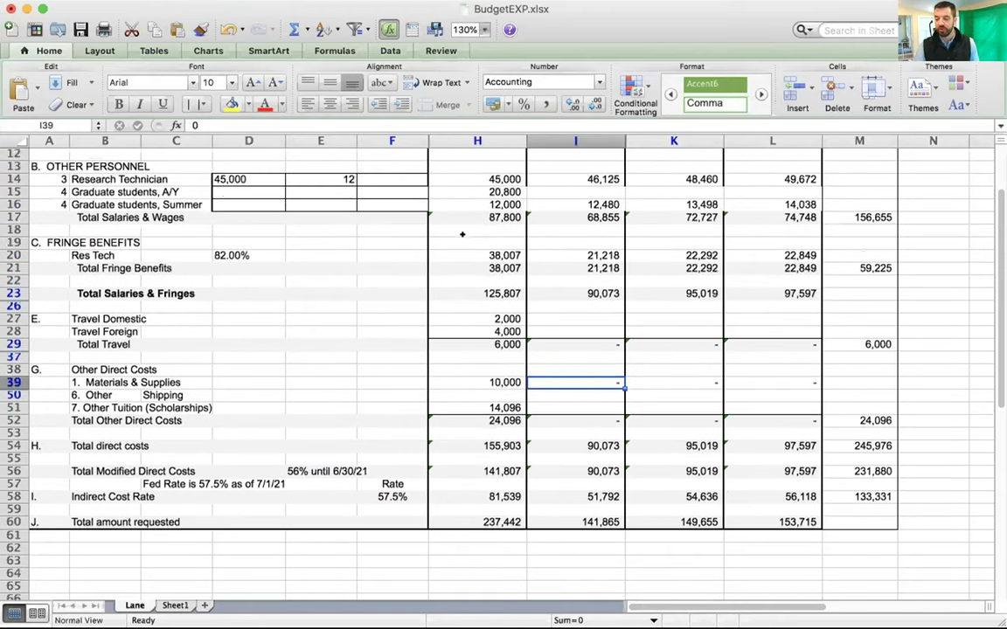
{"action": "scroll", "coordinate": [463, 234], "scroll_direction": "down", "scroll_amount": 1}
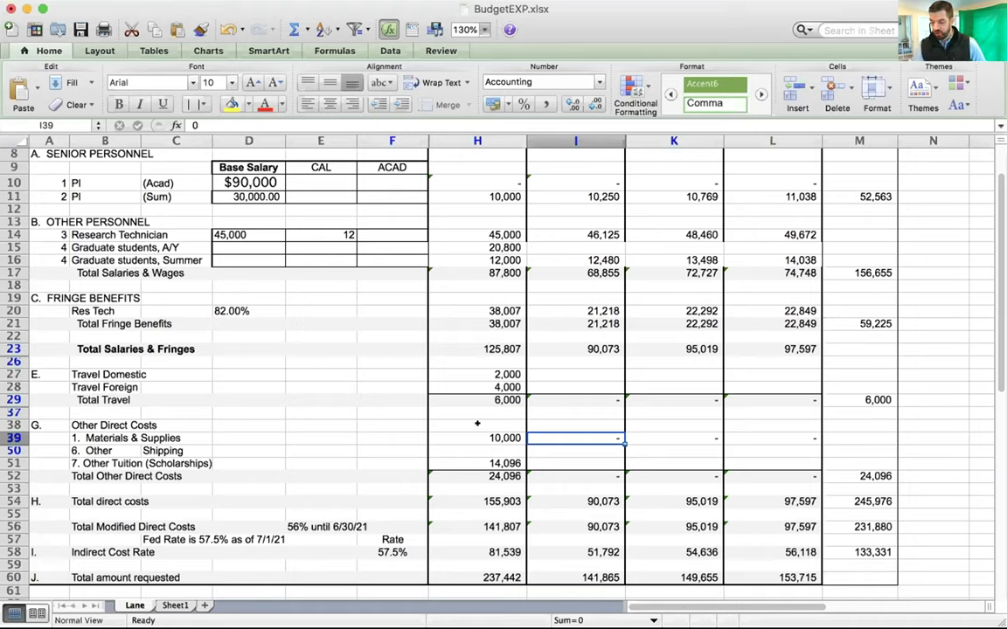
{"action": "key", "text": "Left"}
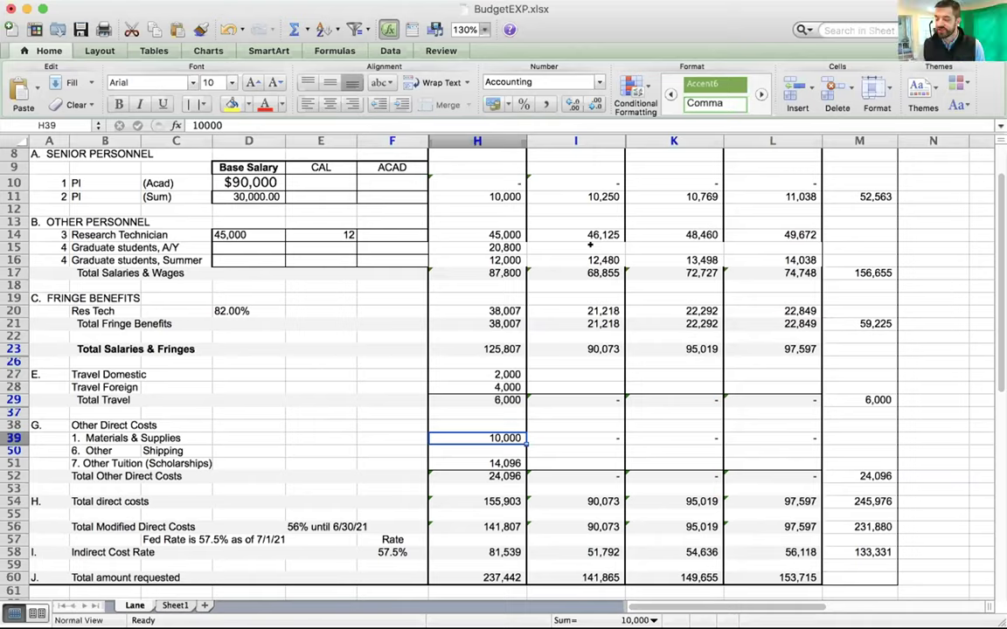
Step: Examine the federal rate note and the Year 1 formulas for direct costs, modified direct costs, indirect costs and total amount requested
{"action": "left_click", "coordinate": [462, 576]}
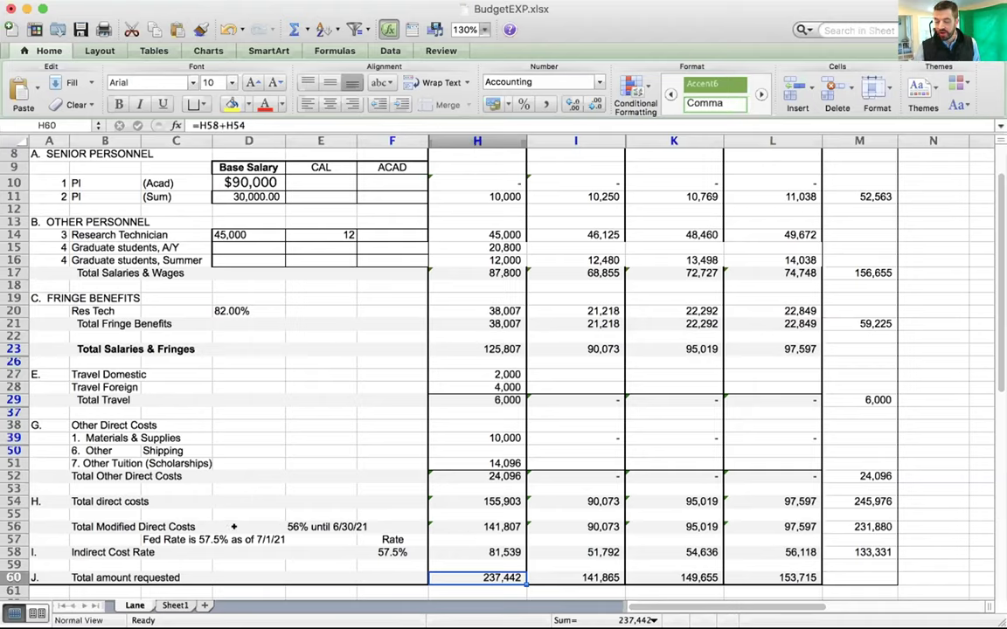
{"action": "left_click", "coordinate": [165, 541]}
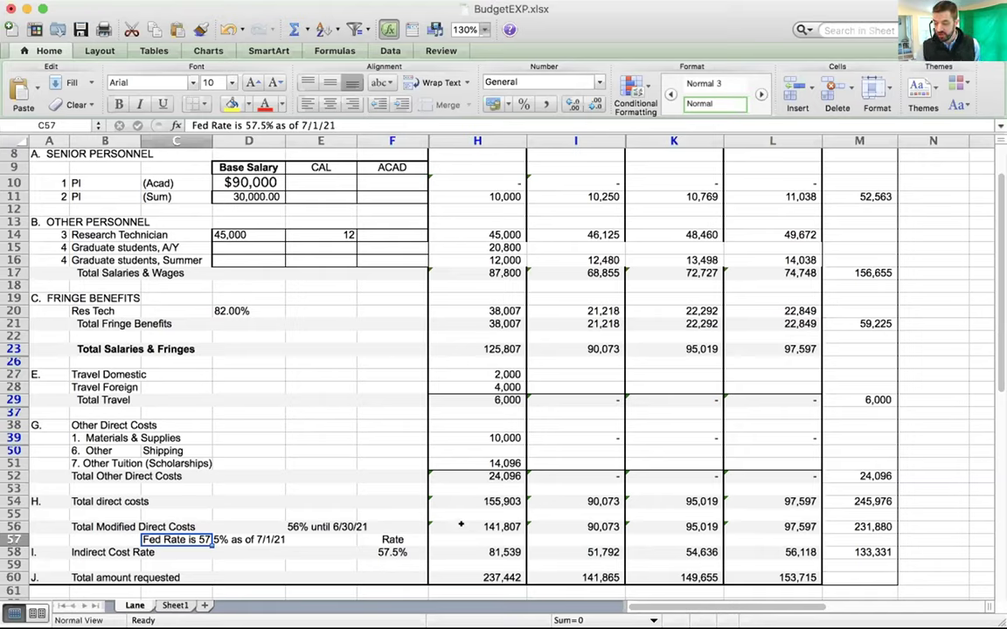
{"action": "left_click", "coordinate": [461, 525]}
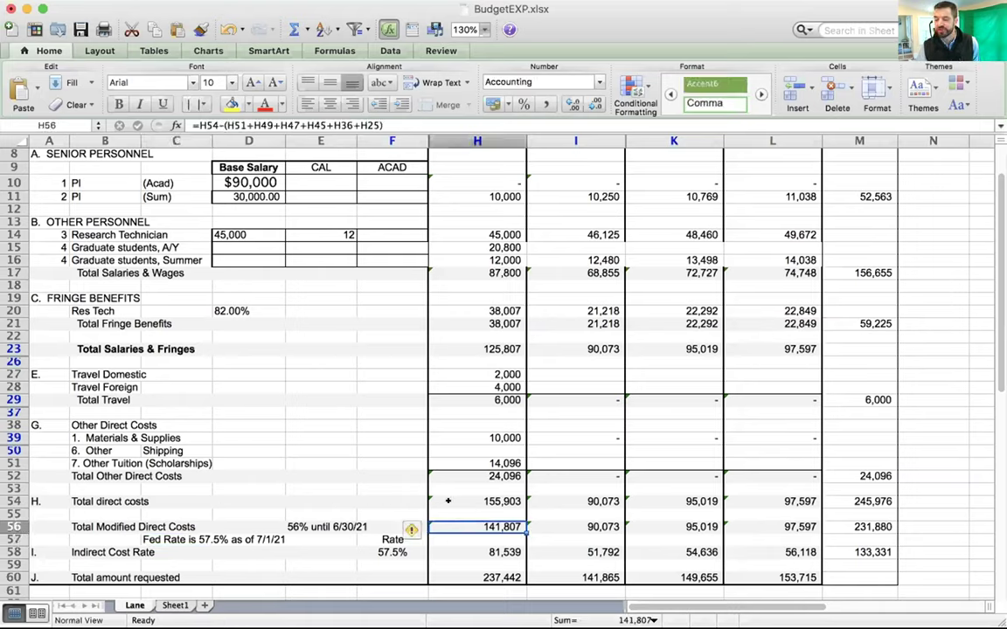
{"action": "left_click", "coordinate": [459, 499]}
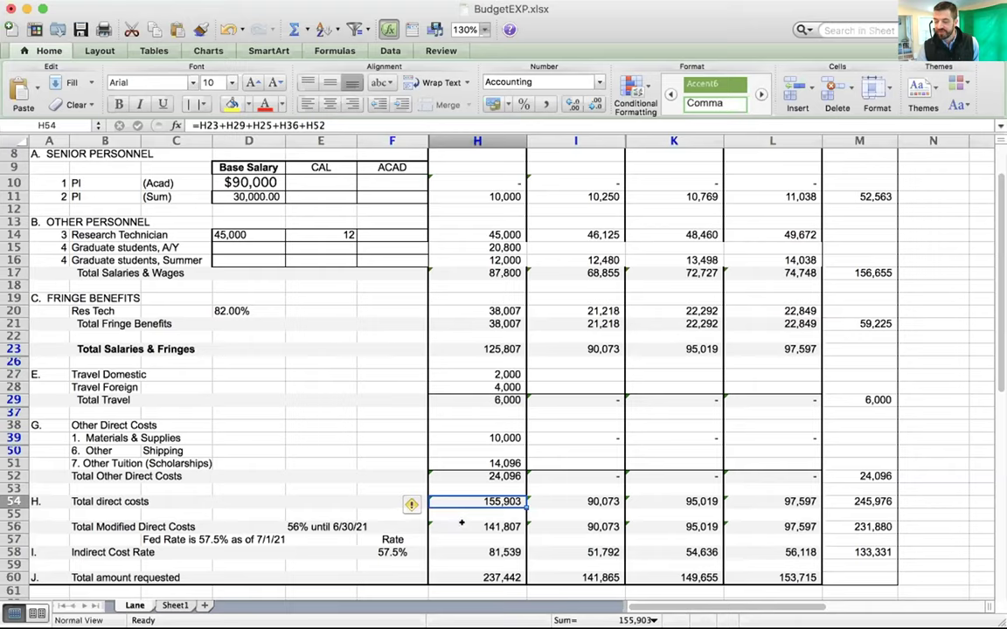
{"action": "left_click", "coordinate": [461, 524]}
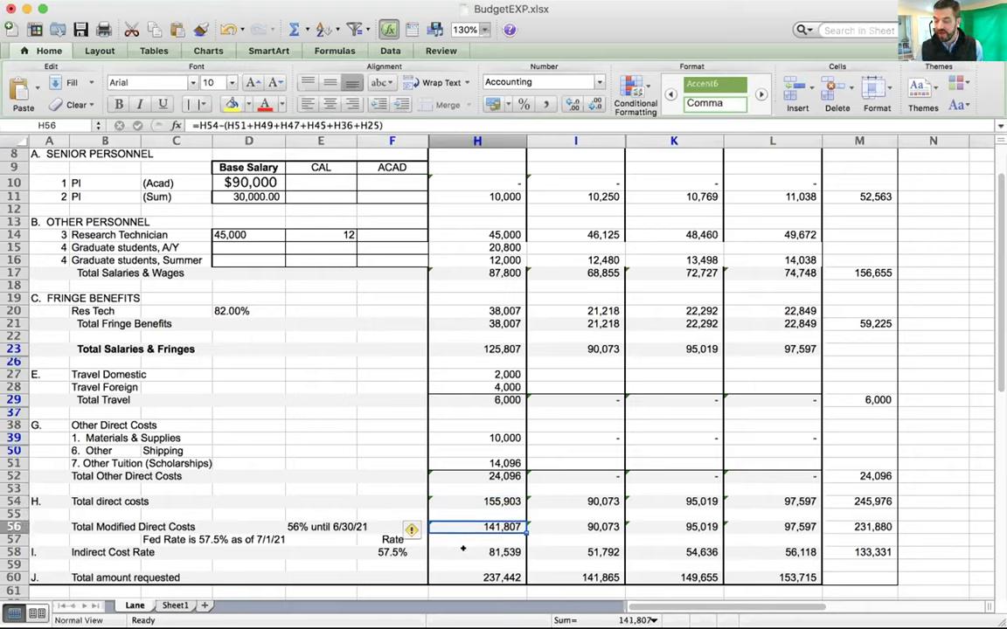
{"action": "left_click", "coordinate": [464, 550]}
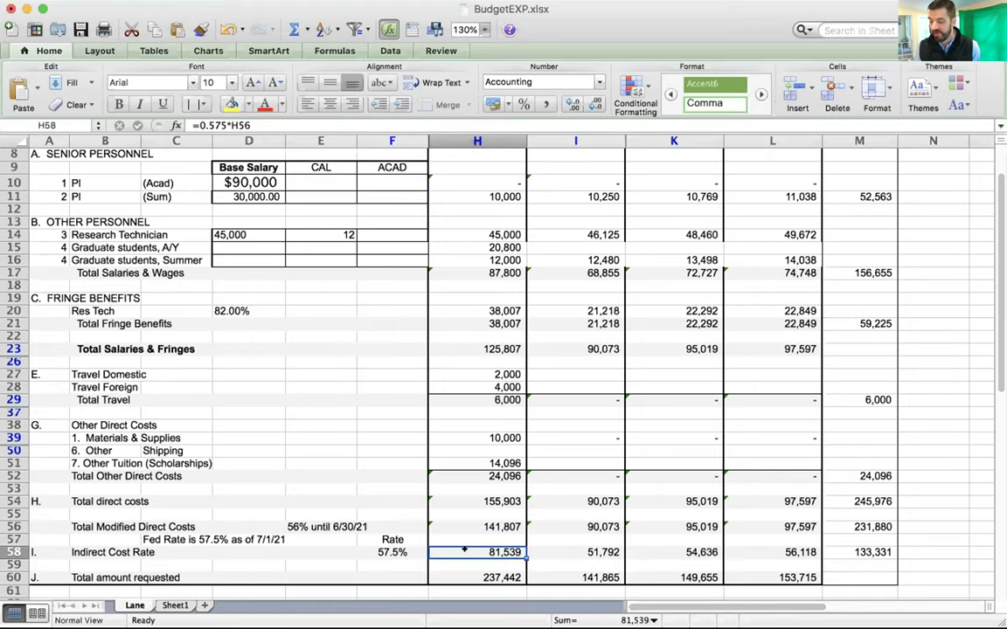
{"action": "left_click", "coordinate": [465, 575]}
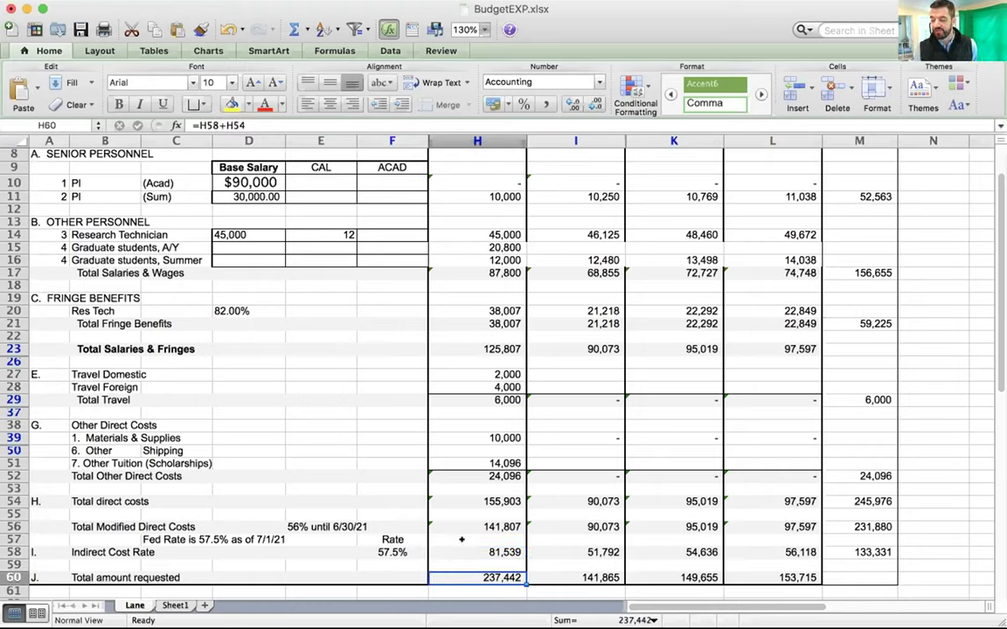
Step: Trace how the Year 1 total direct costs and indirect costs feed into the total amount requested in H60
{"action": "left_click", "coordinate": [464, 502]}
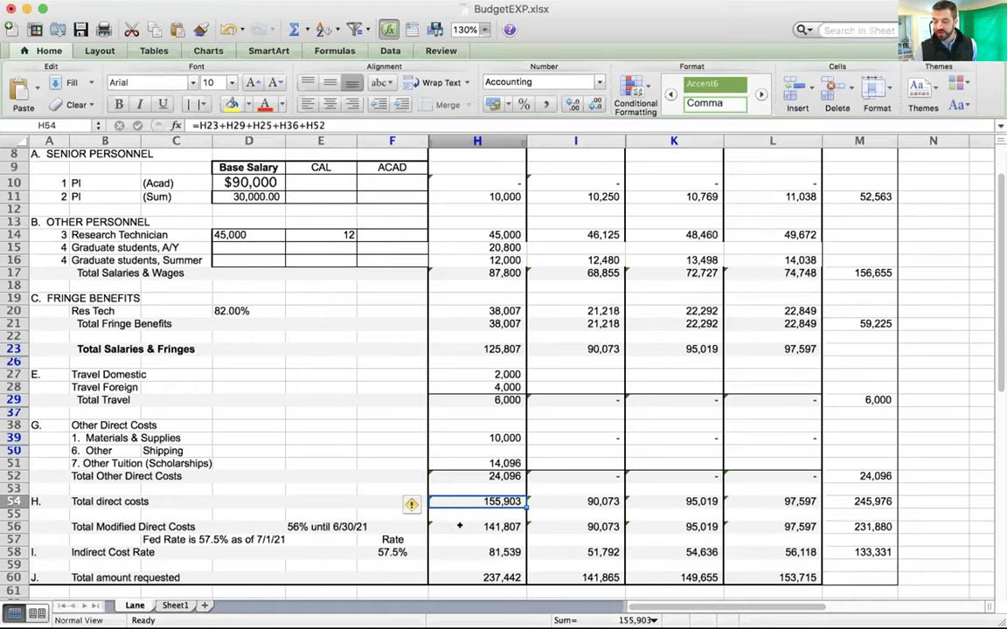
{"action": "left_click", "coordinate": [451, 551]}
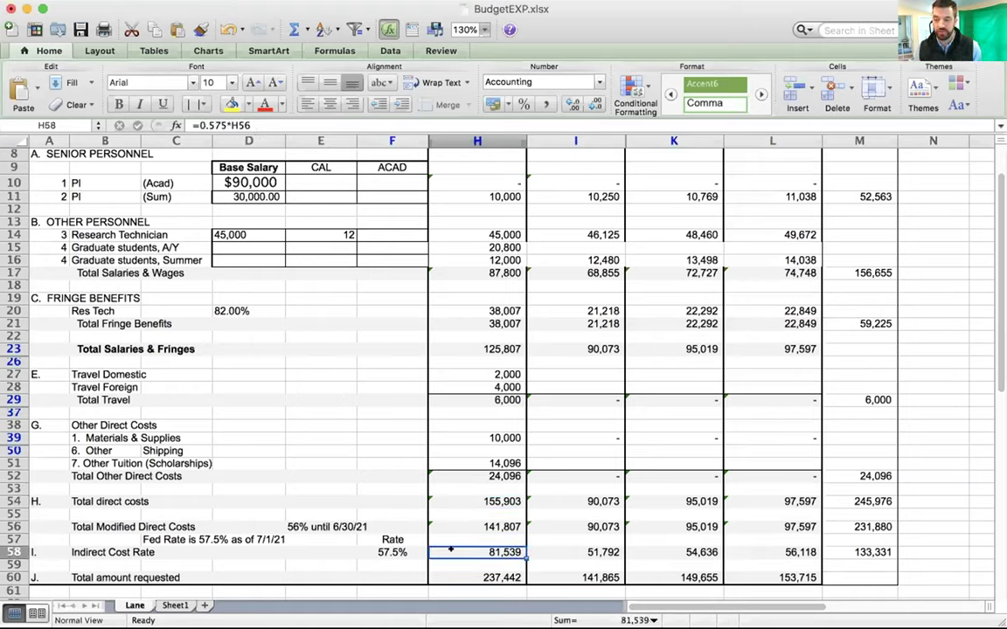
{"action": "left_click", "coordinate": [450, 527]}
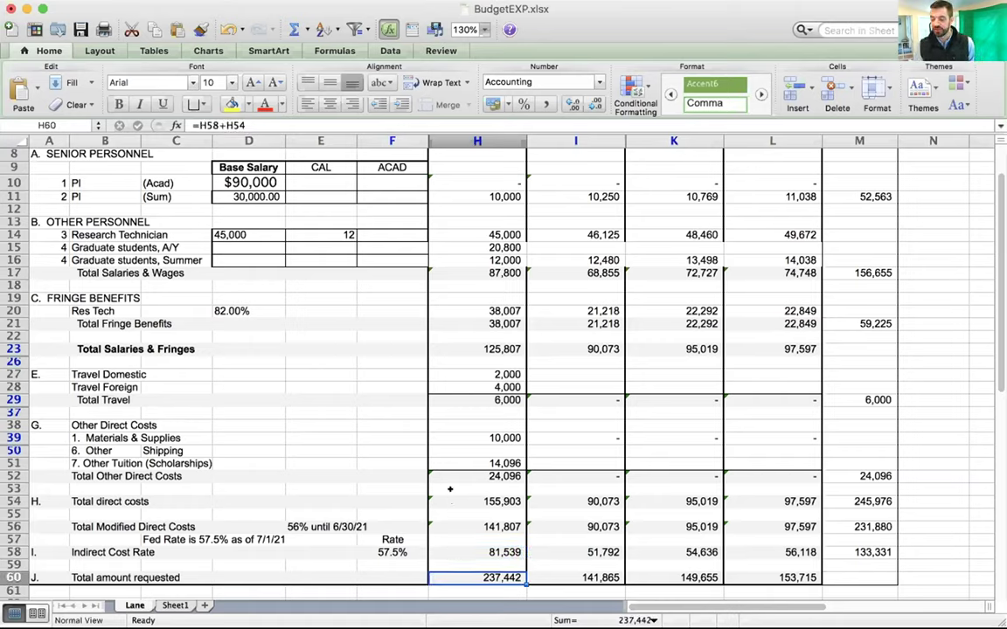
{"action": "left_click", "coordinate": [450, 505]}
{"action": "left_click", "coordinate": [450, 550]}
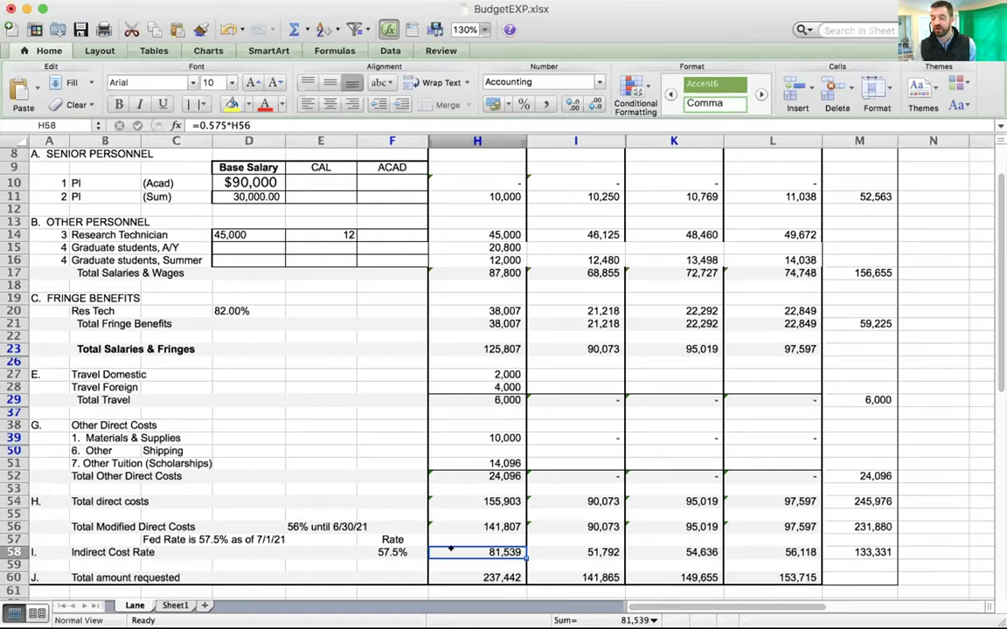
{"action": "key", "text": "Down"}
{"action": "key", "text": "Down"}
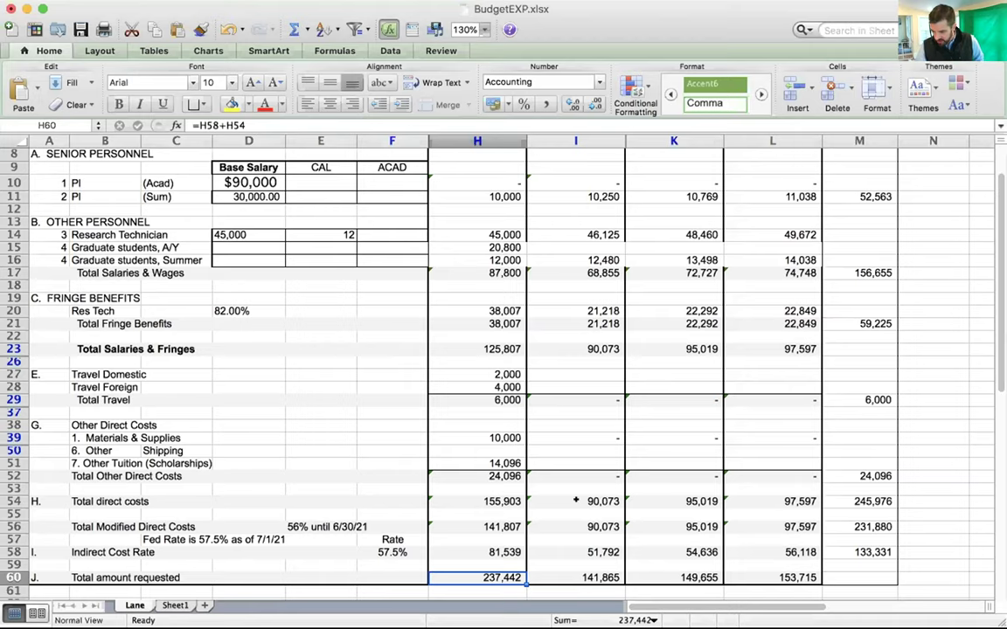
Step: Review the budget back up to Senior Personnel and inspect the Year 1 PI (Sum) salary formula in H11
{"action": "scroll", "coordinate": [575, 448], "scroll_direction": "down", "scroll_amount": 3}
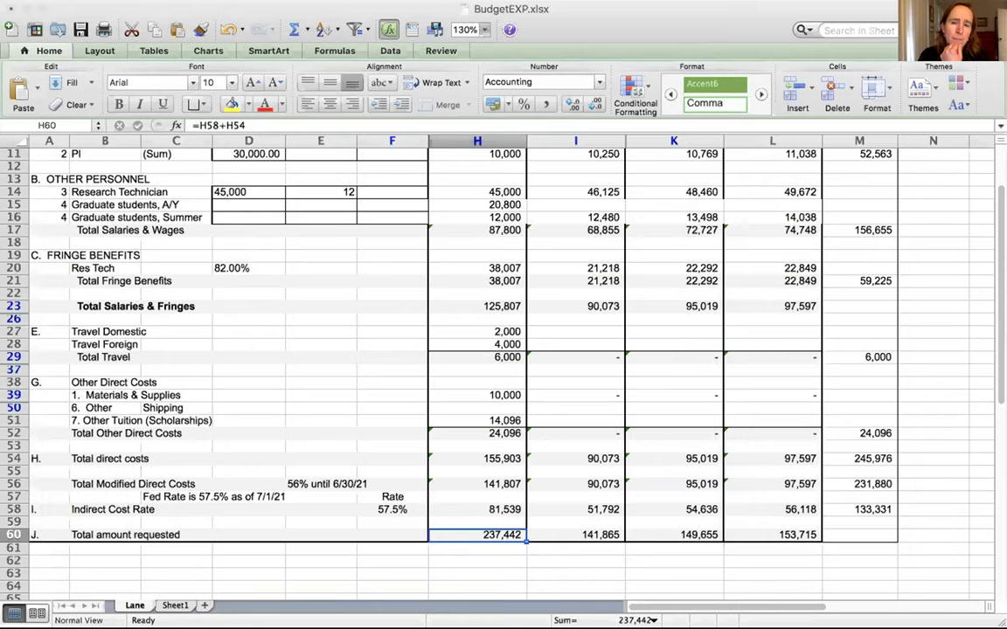
{"action": "scroll", "coordinate": [399, 247], "scroll_direction": "up", "scroll_amount": 1}
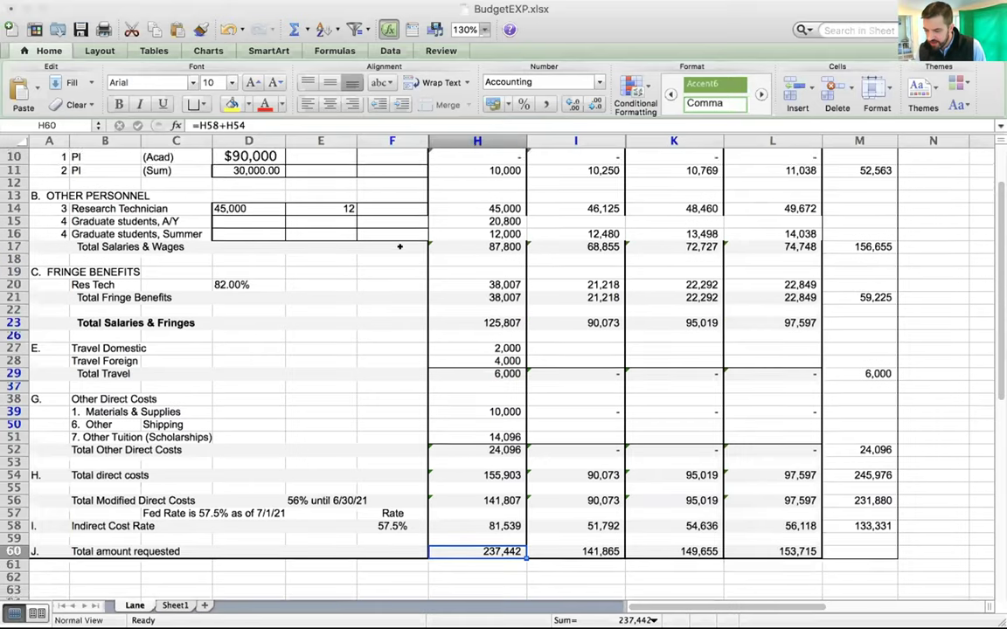
{"action": "scroll", "coordinate": [399, 247], "scroll_direction": "up", "scroll_amount": 5}
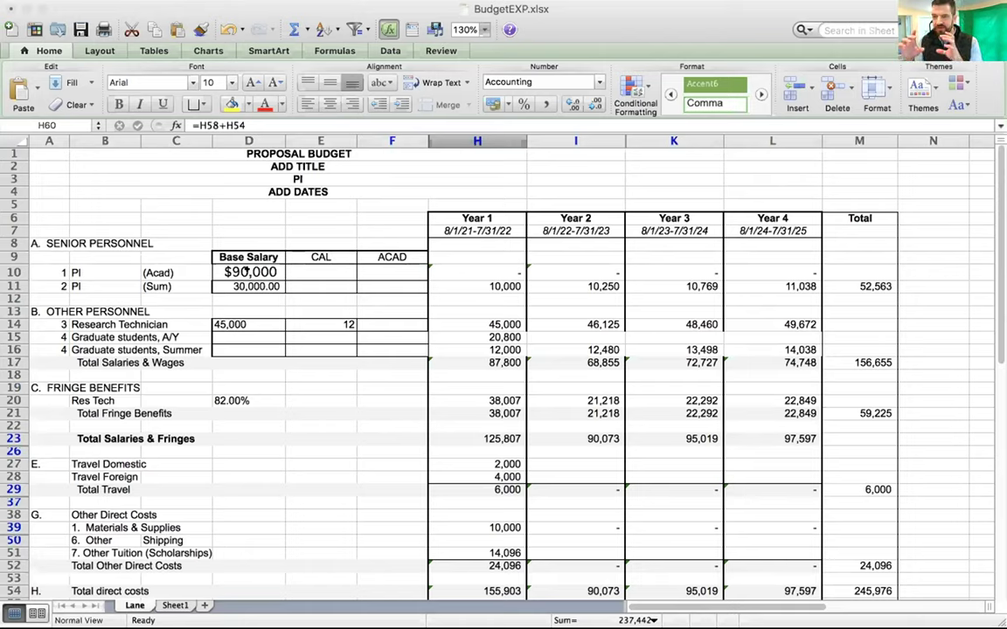
{"action": "left_click", "coordinate": [476, 282]}
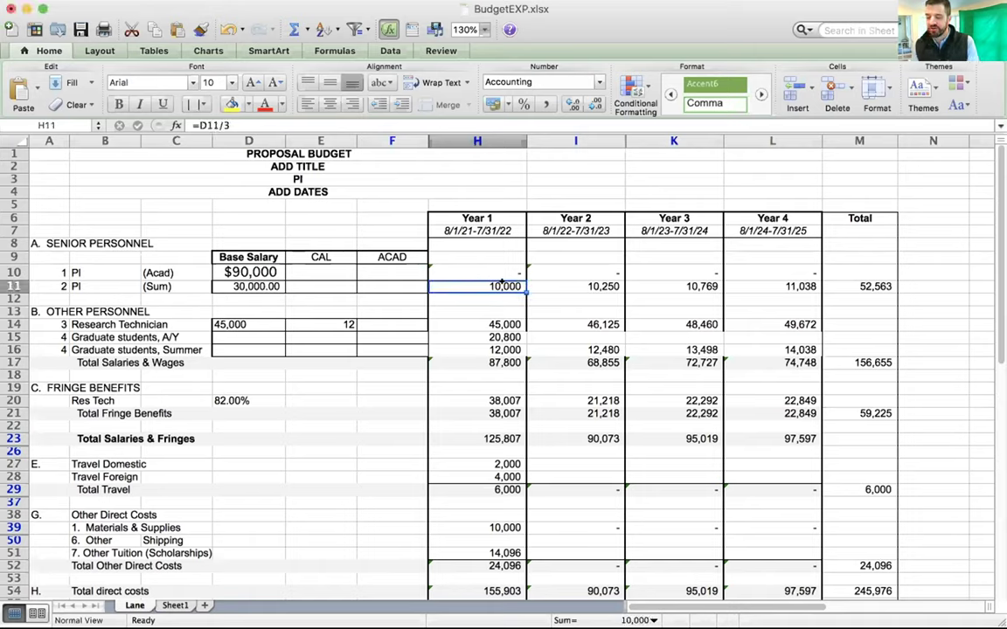